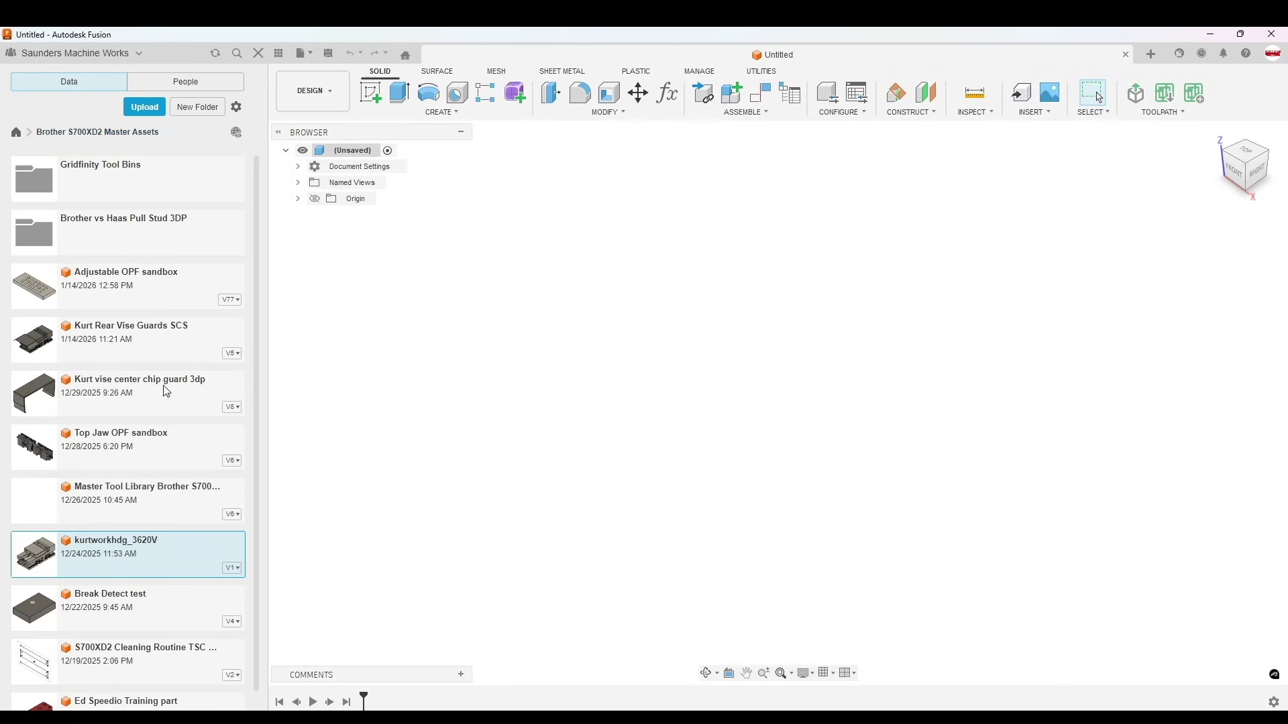
# Step: Open the Master Tool Library Brother S700XD2 Steel document and make sure it is in the Manufacture workspace
pyautogui.rightClick(161, 500)
pyautogui.click(197, 504)
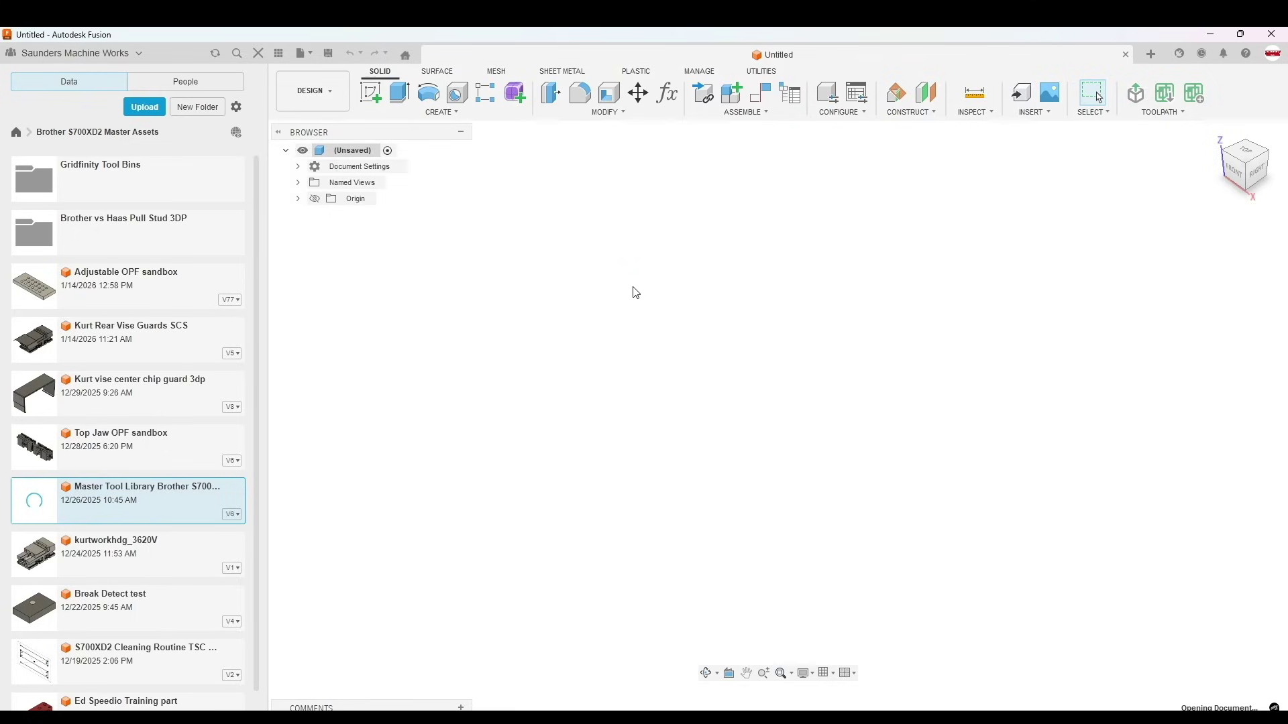
pyautogui.click(303, 96)
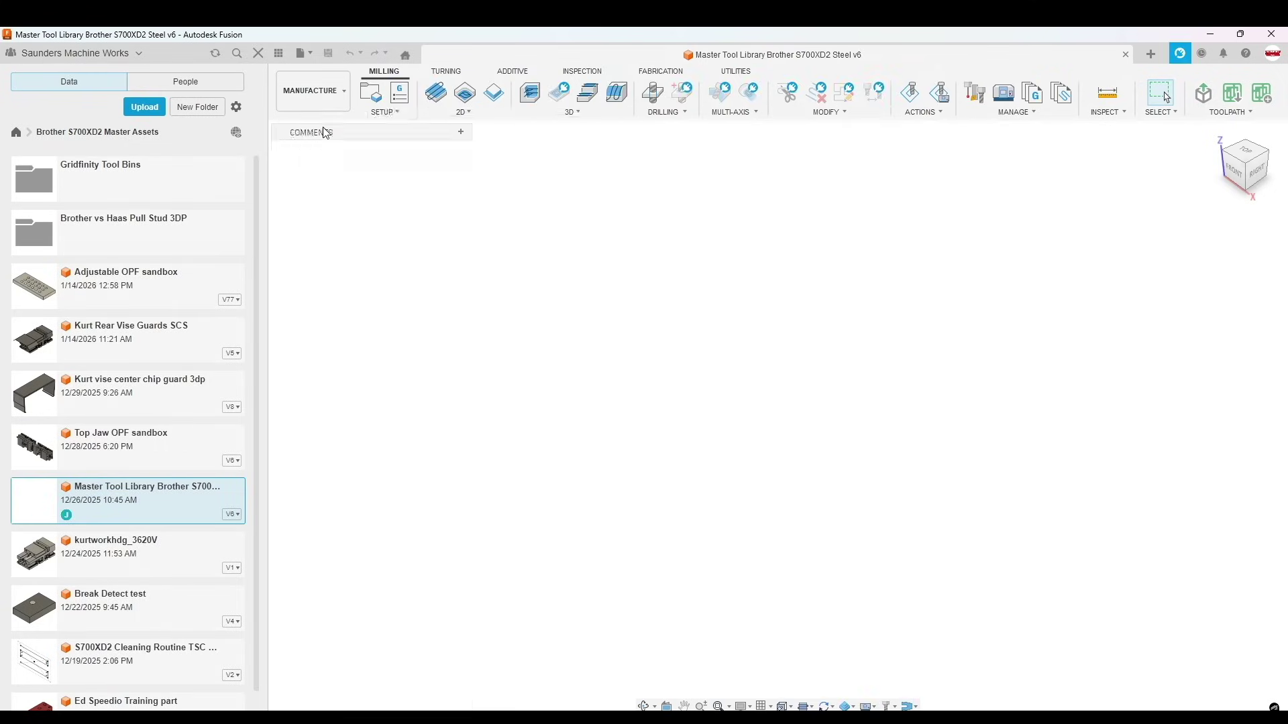
pyautogui.click(320, 146)
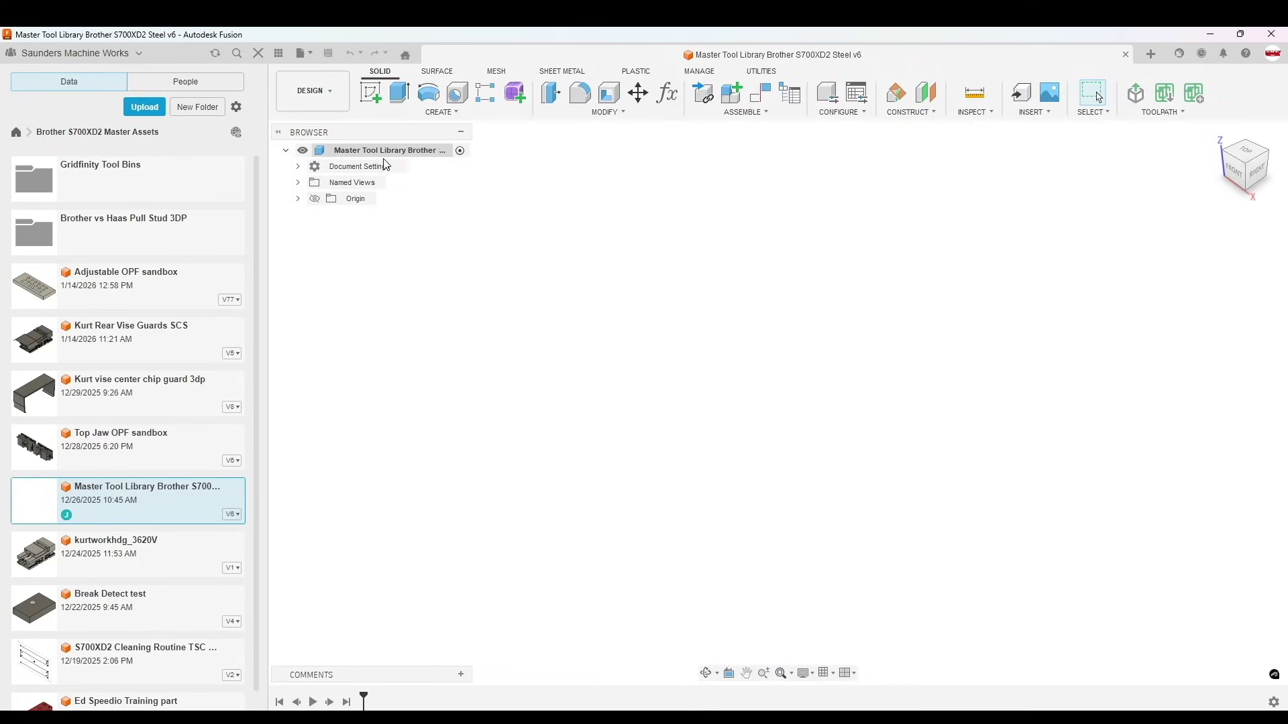
pyautogui.click(313, 91)
pyautogui.click(336, 238)
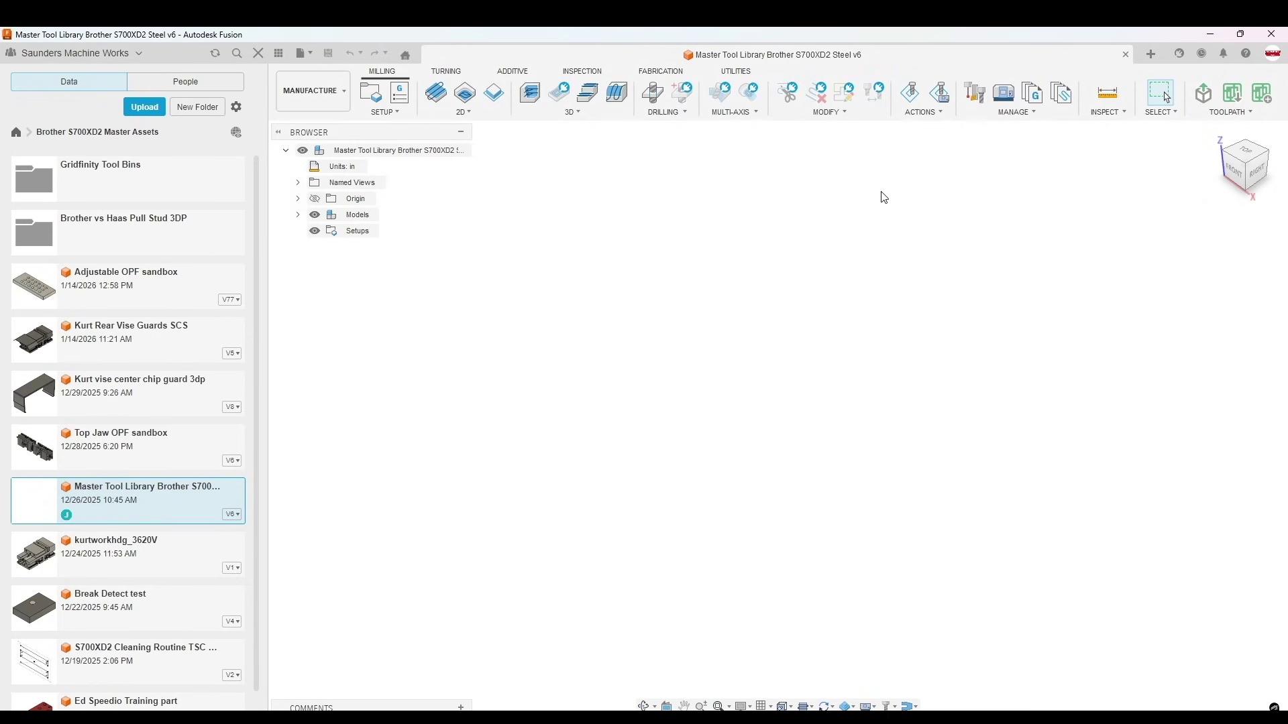
# Step: Examine the cutter settings and the Finish cutting data of tool 1 in the master document's tool library
pyautogui.click(972, 91)
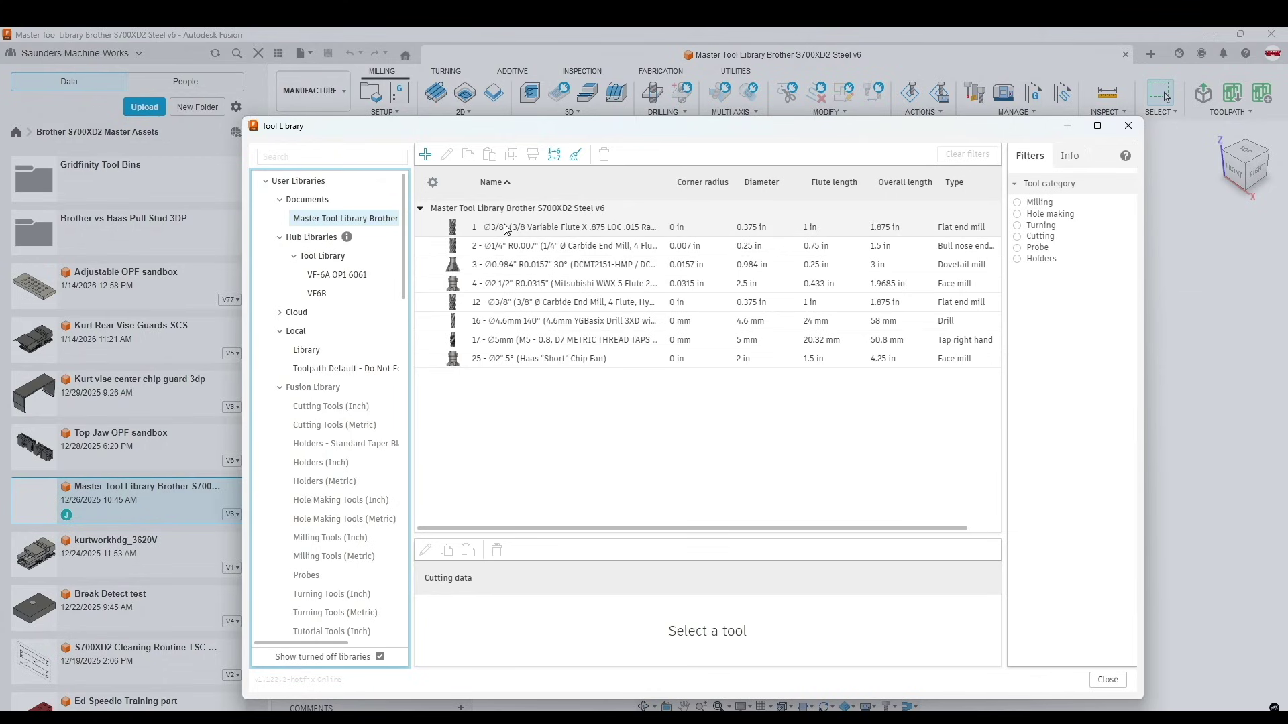
pyautogui.click(506, 228)
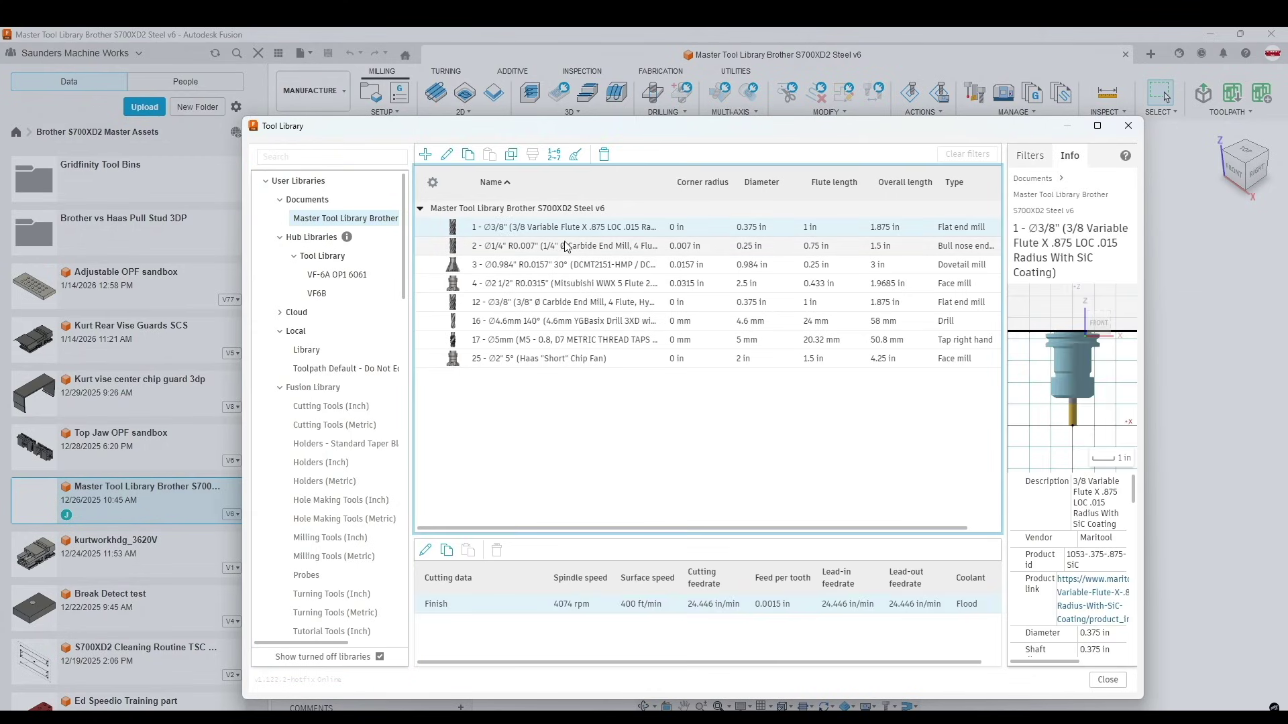
pyautogui.rightClick(545, 229)
pyautogui.click(561, 233)
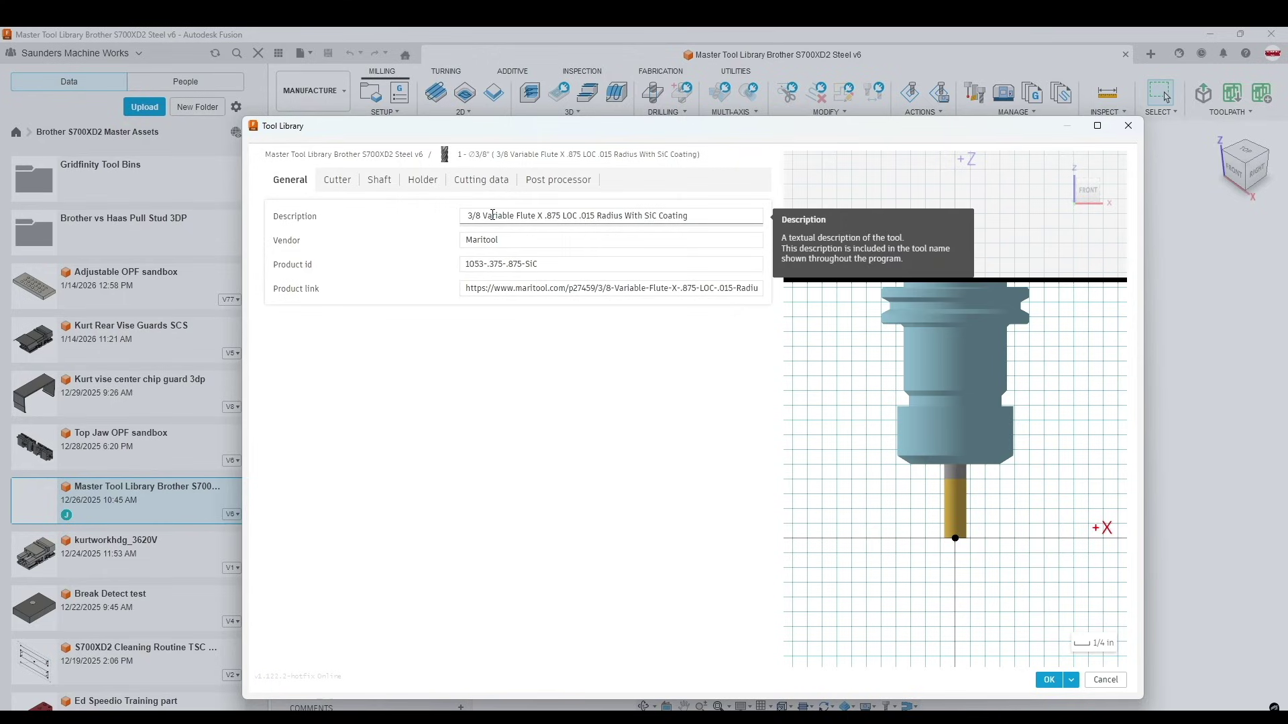
pyautogui.click(337, 180)
pyautogui.click(479, 180)
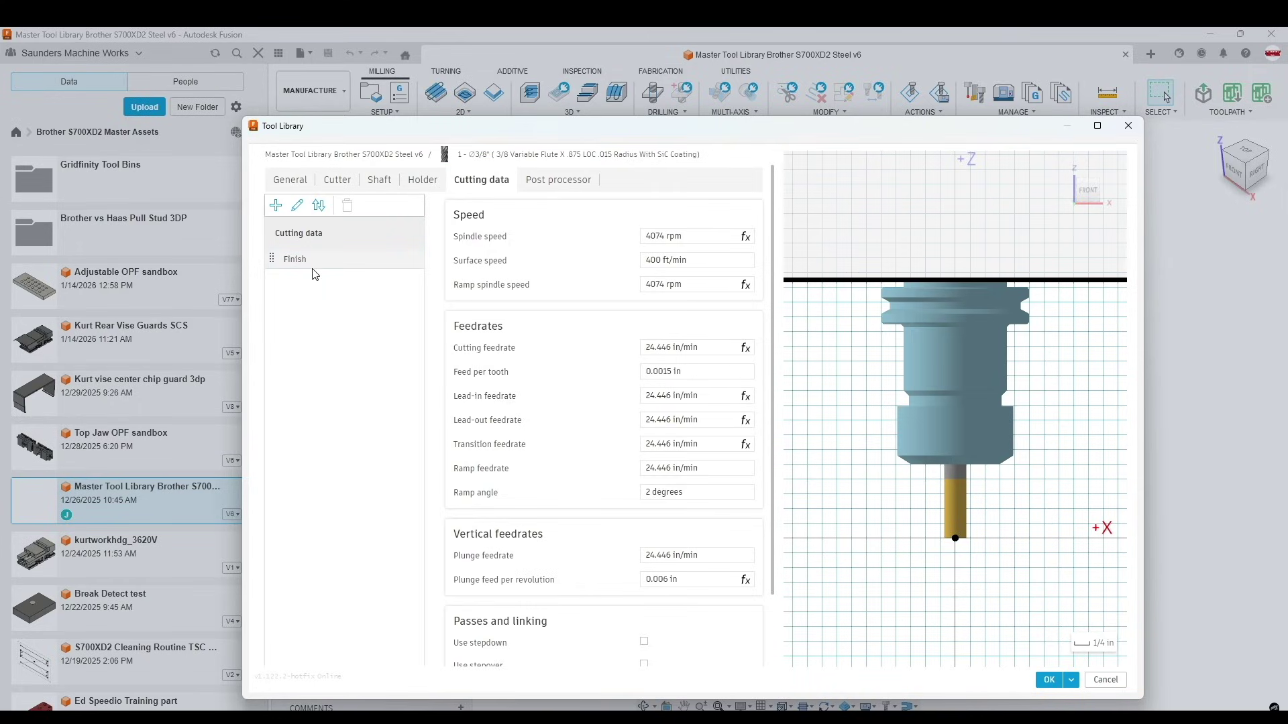
pyautogui.click(310, 265)
pyautogui.rightClick(318, 295)
pyautogui.press('Escape')
pyautogui.click(1097, 682)
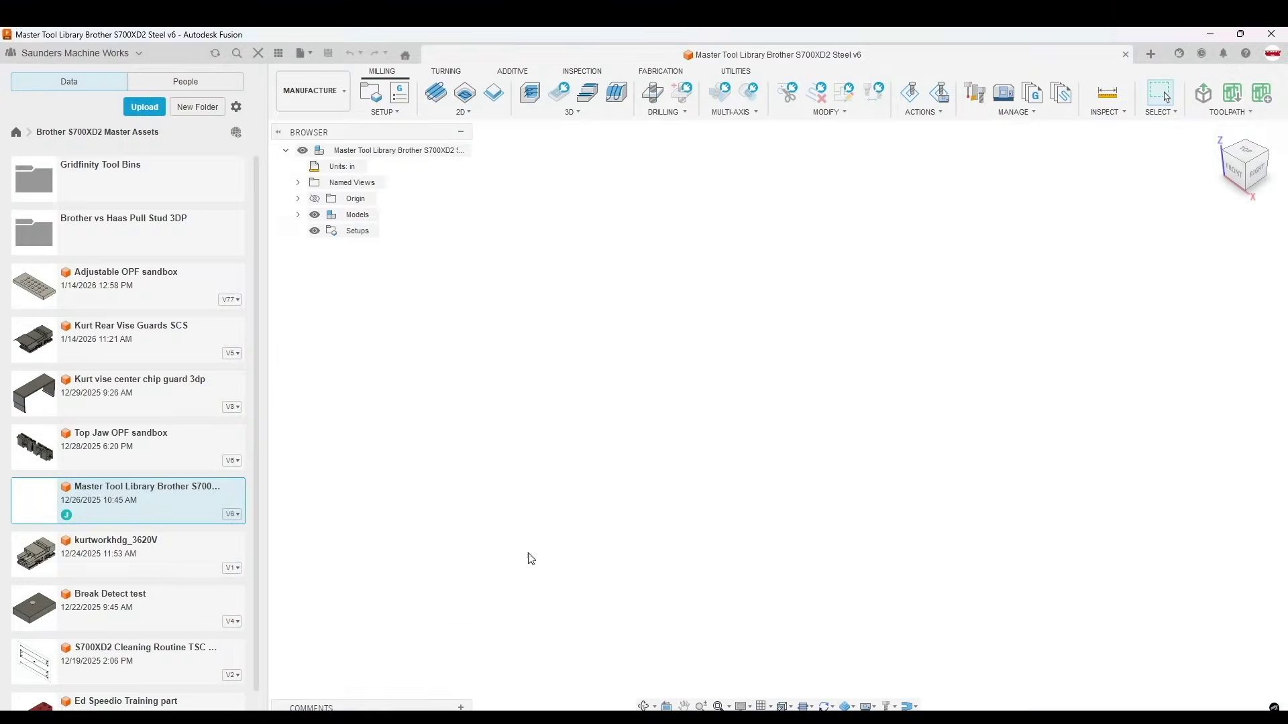
pyautogui.click(1106, 685)
# Step: Open the Break Detect test document and start a 2D Contour, choosing tool 1, the 3/8" variable flute flat end mill, from the master tool library
pyautogui.rightClick(109, 613)
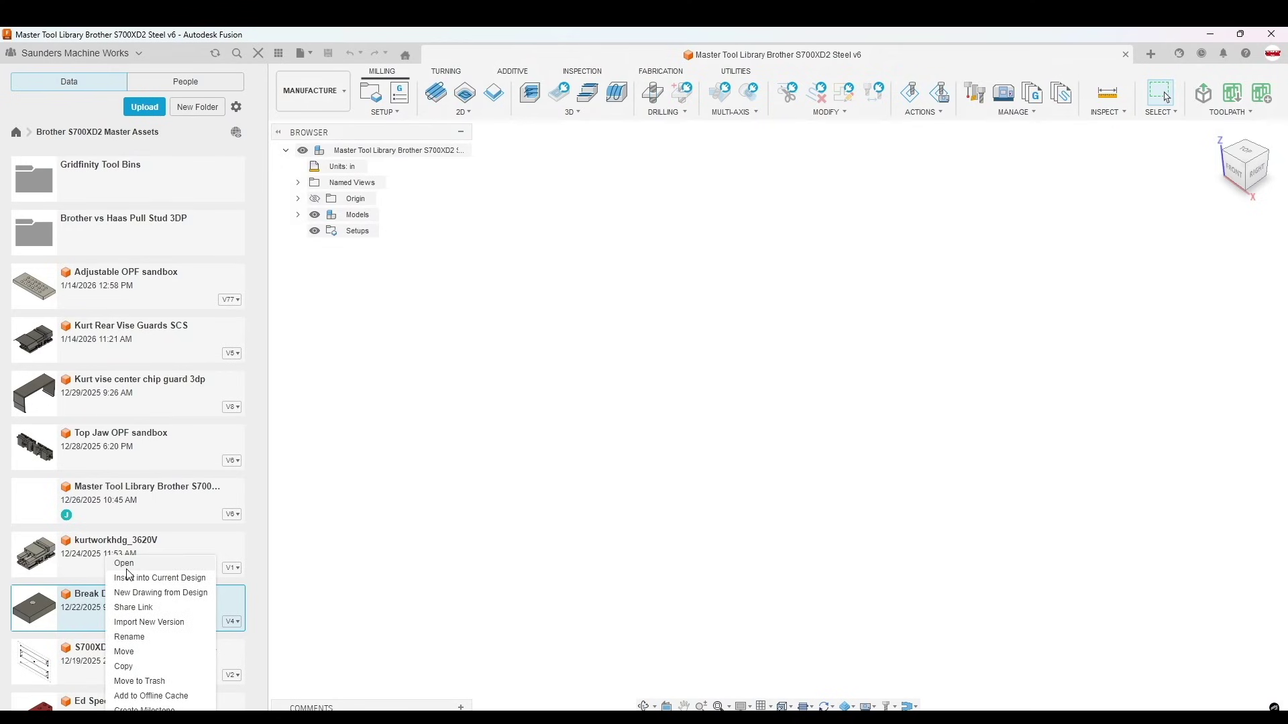
pyautogui.click(128, 564)
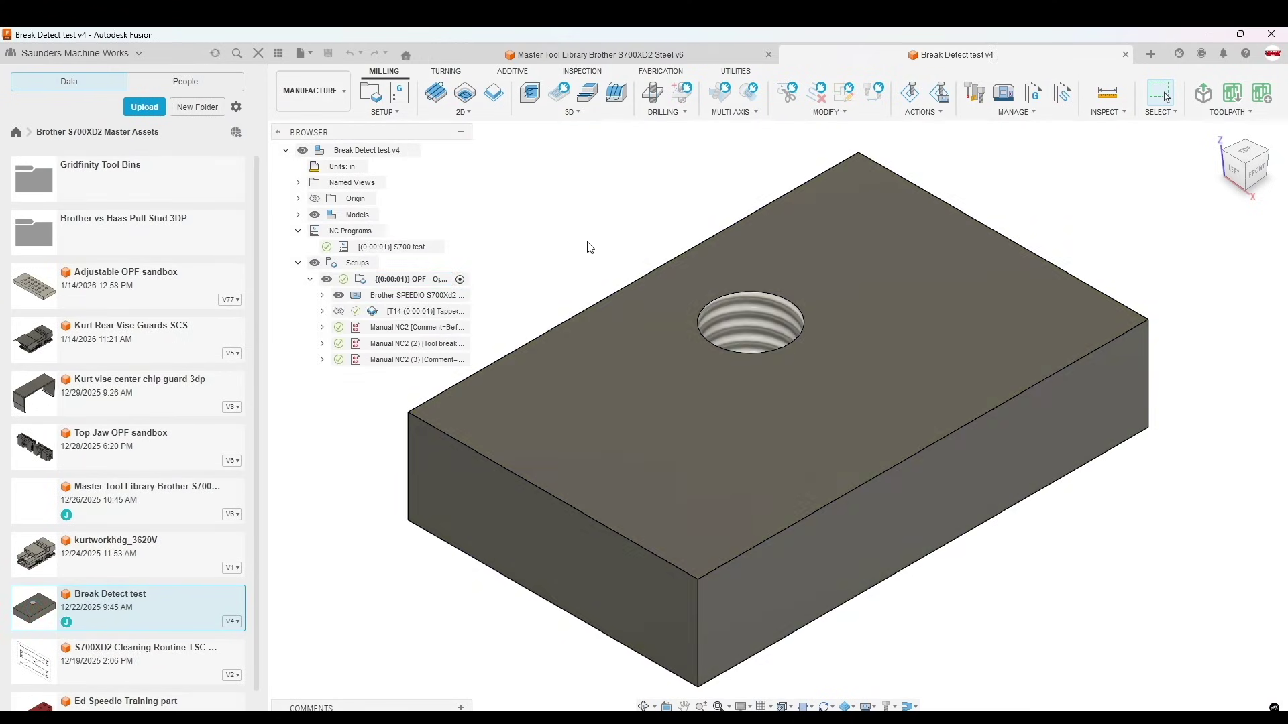
pyautogui.click(463, 112)
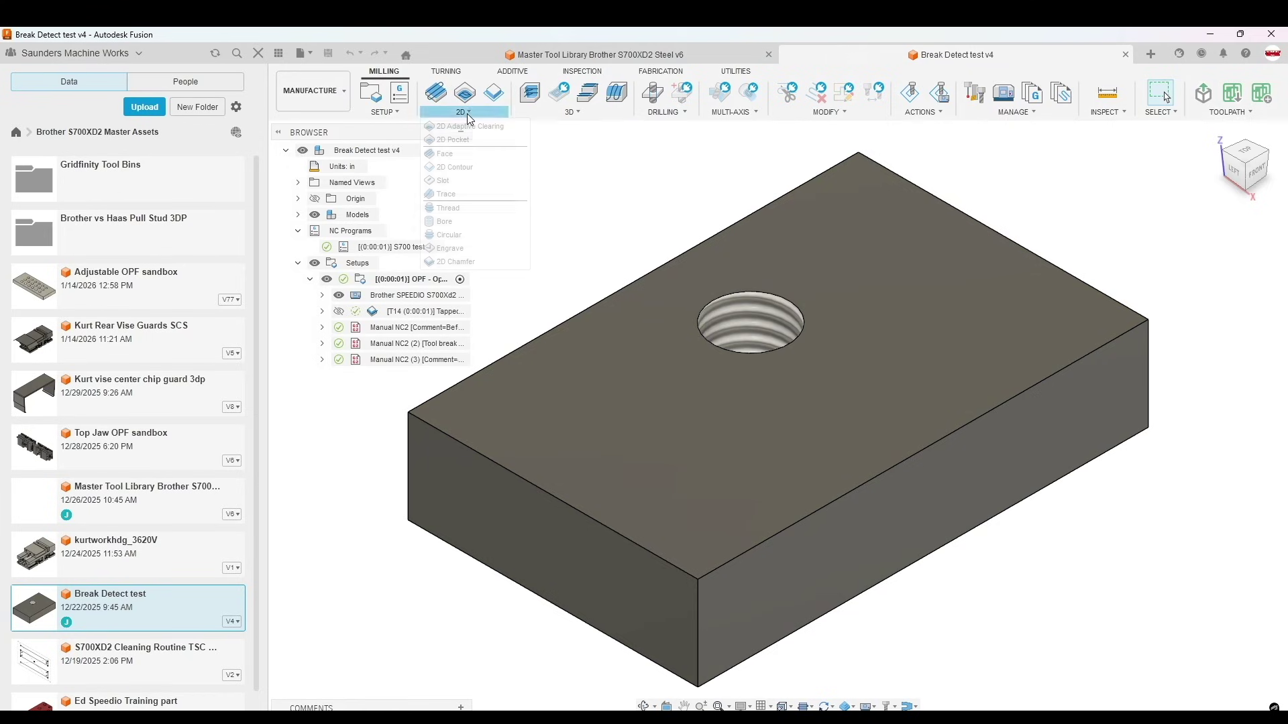
pyautogui.click(467, 173)
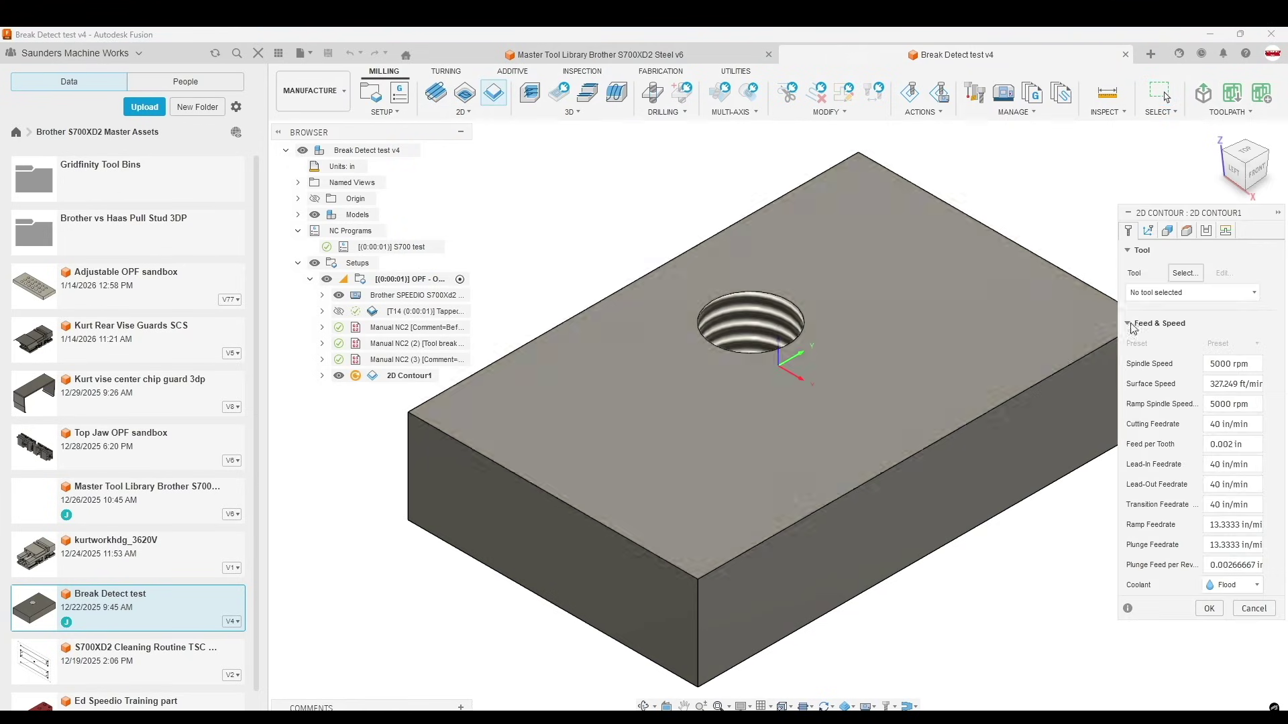
pyautogui.click(1169, 271)
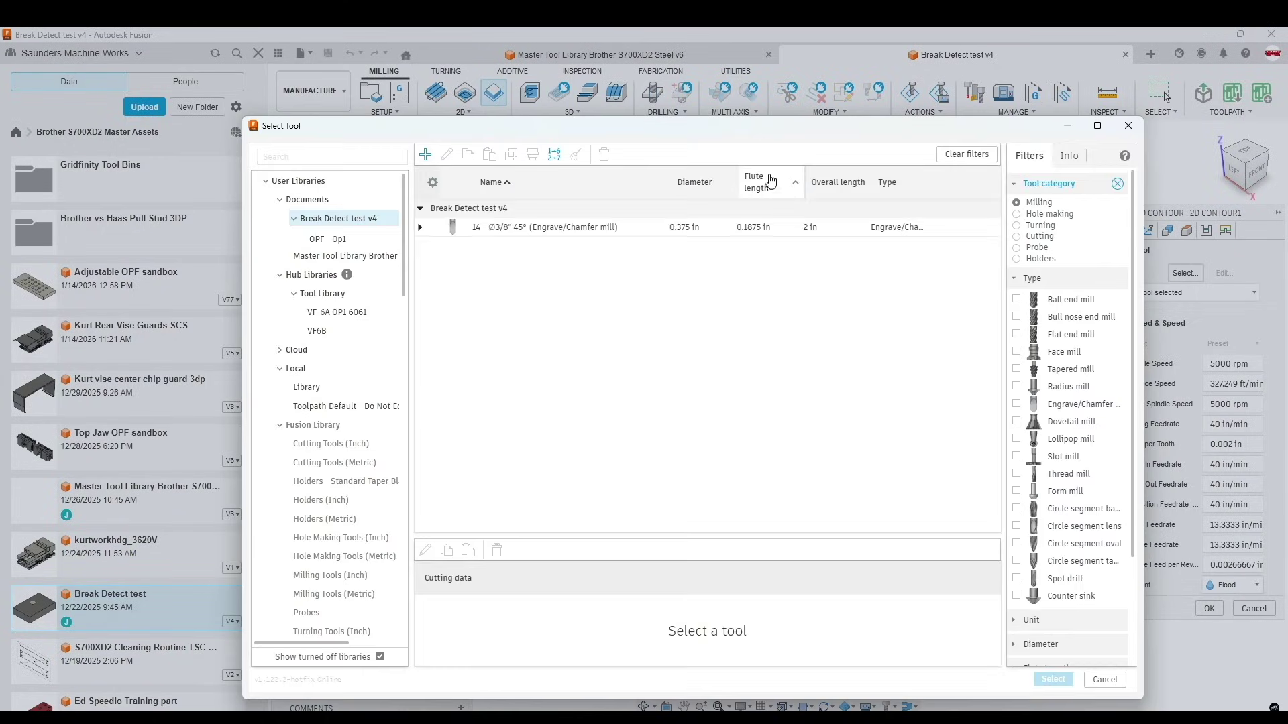
pyautogui.click(330, 260)
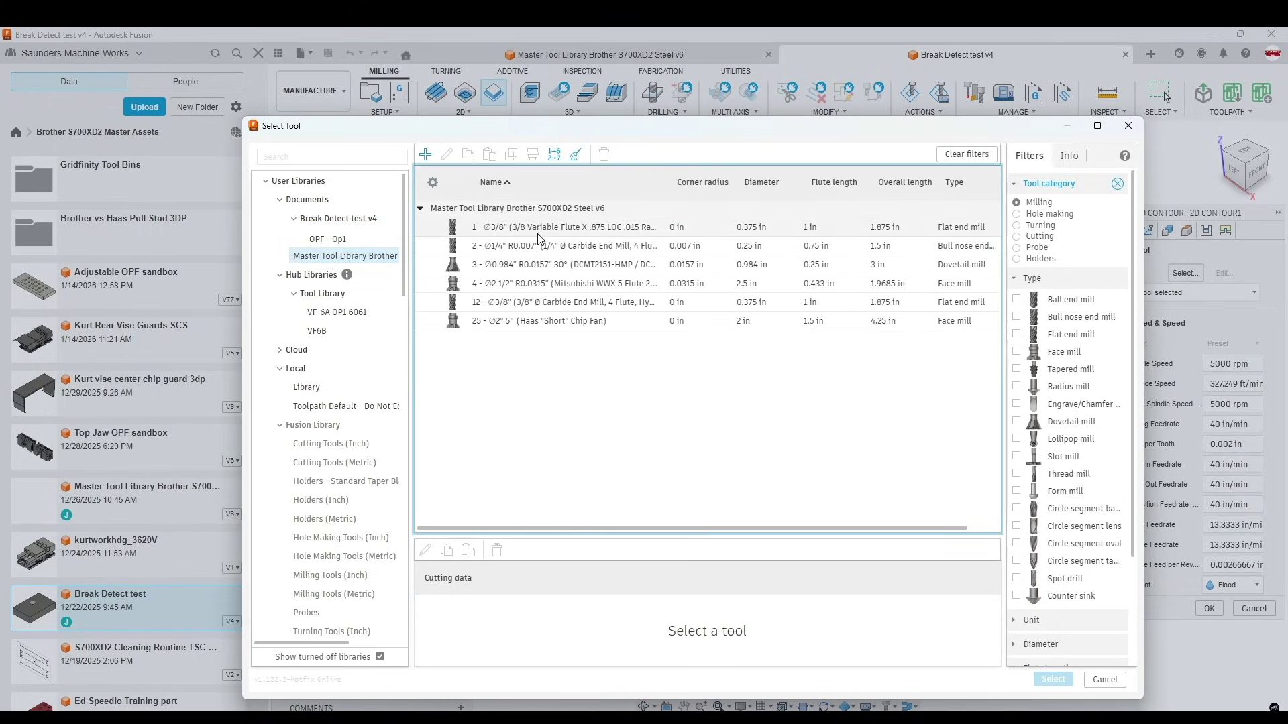
pyautogui.click(482, 227)
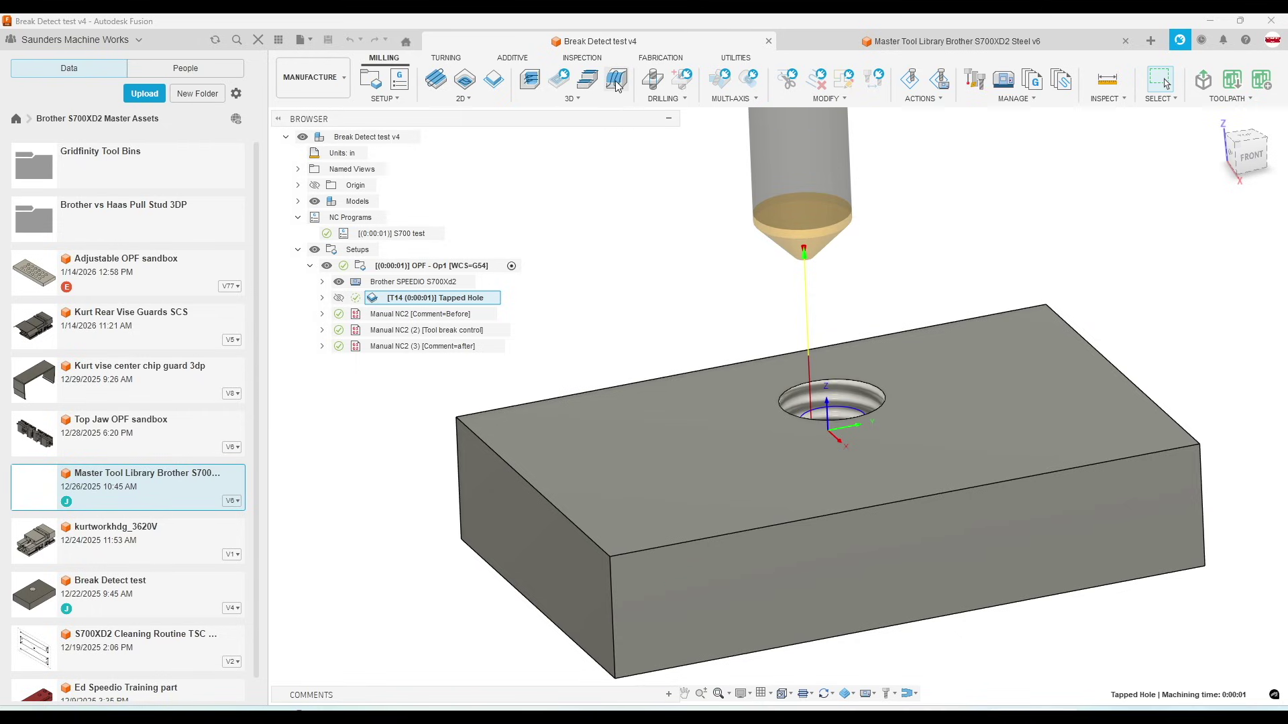
# Step: Create a 2D Contour around the block's top outline using tool #14, the 3/8" 45° chamfer mill already in the document
pyautogui.click(635, 283)
pyautogui.click(445, 301)
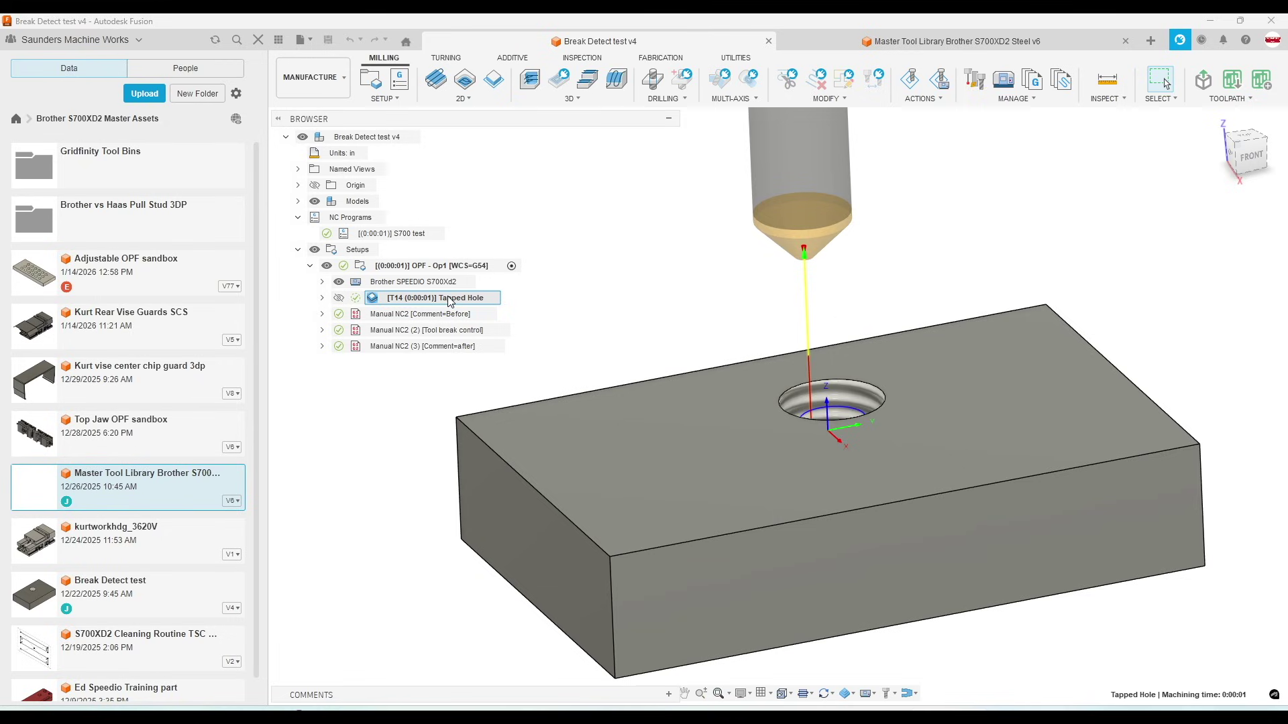
pyautogui.click(467, 100)
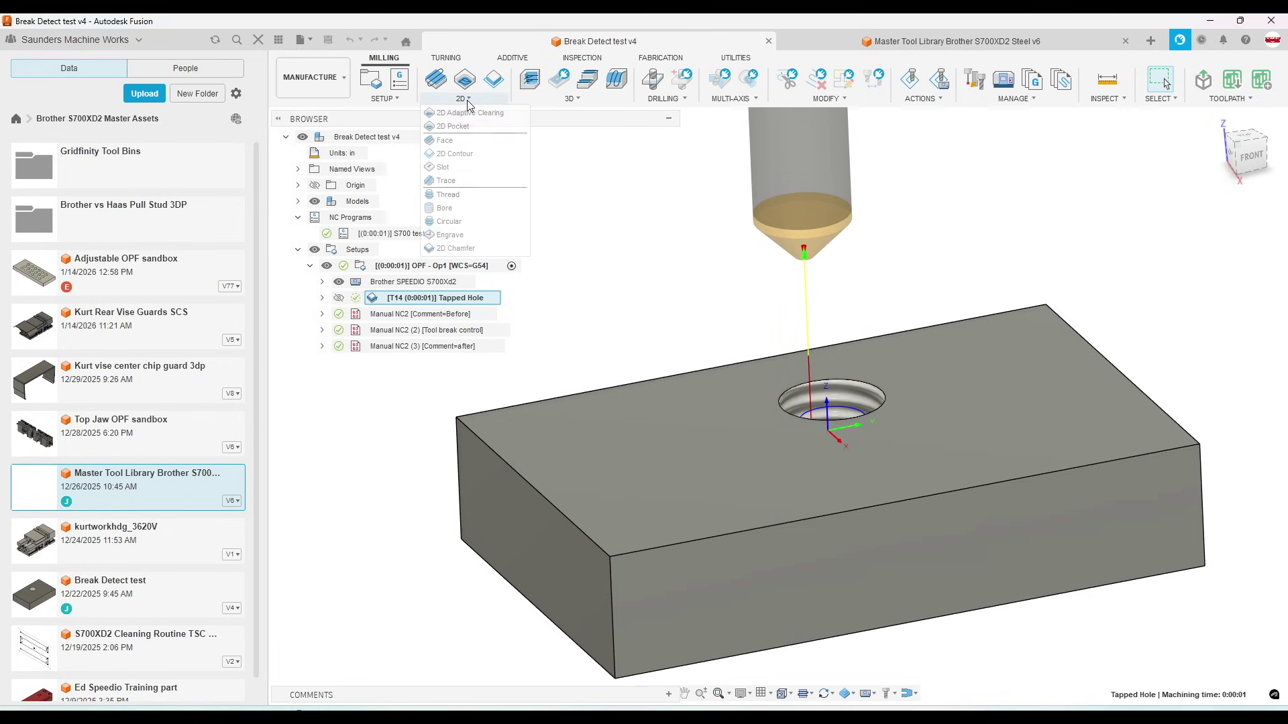
pyautogui.click(451, 153)
pyautogui.click(1180, 279)
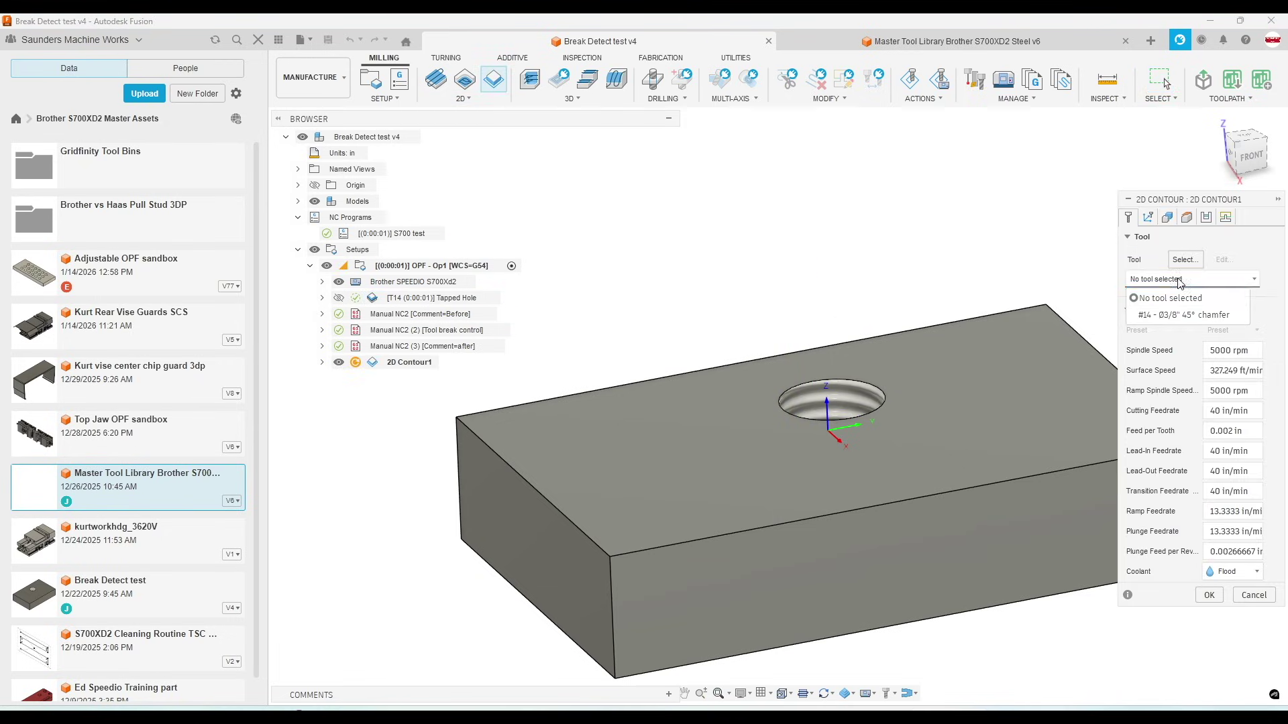
pyautogui.click(1181, 314)
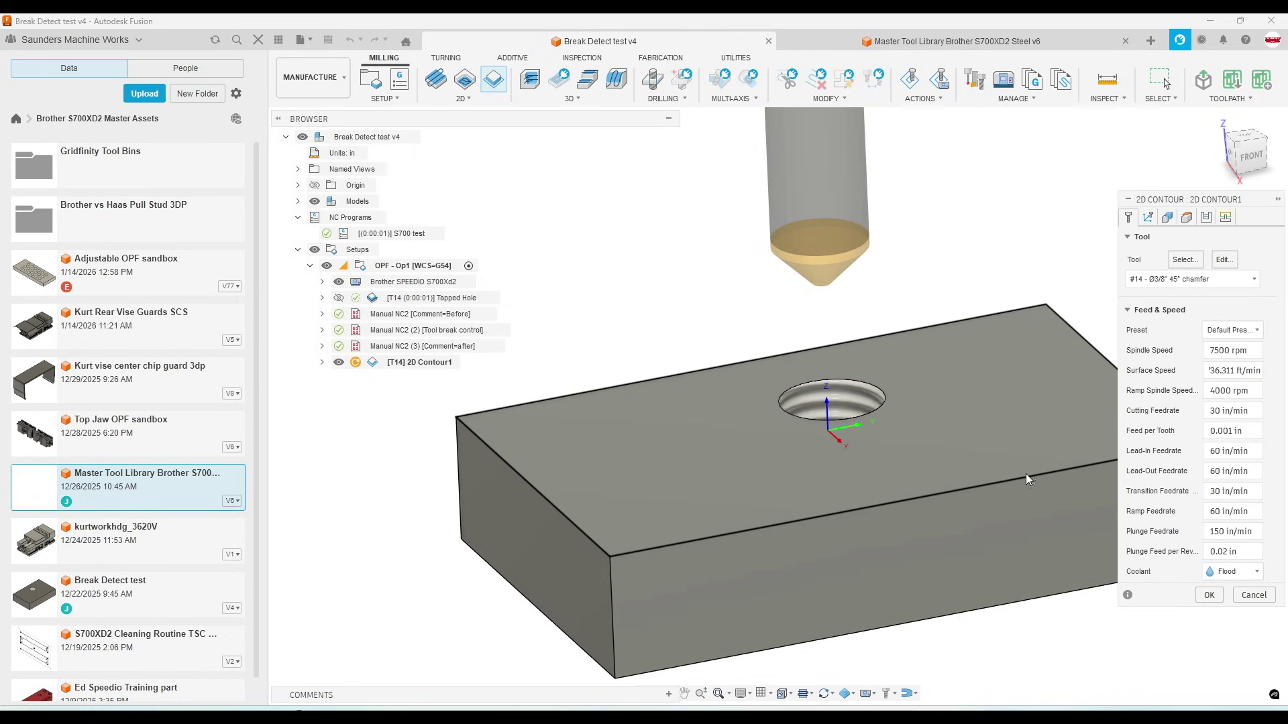
pyautogui.click(1026, 479)
pyautogui.click(1209, 406)
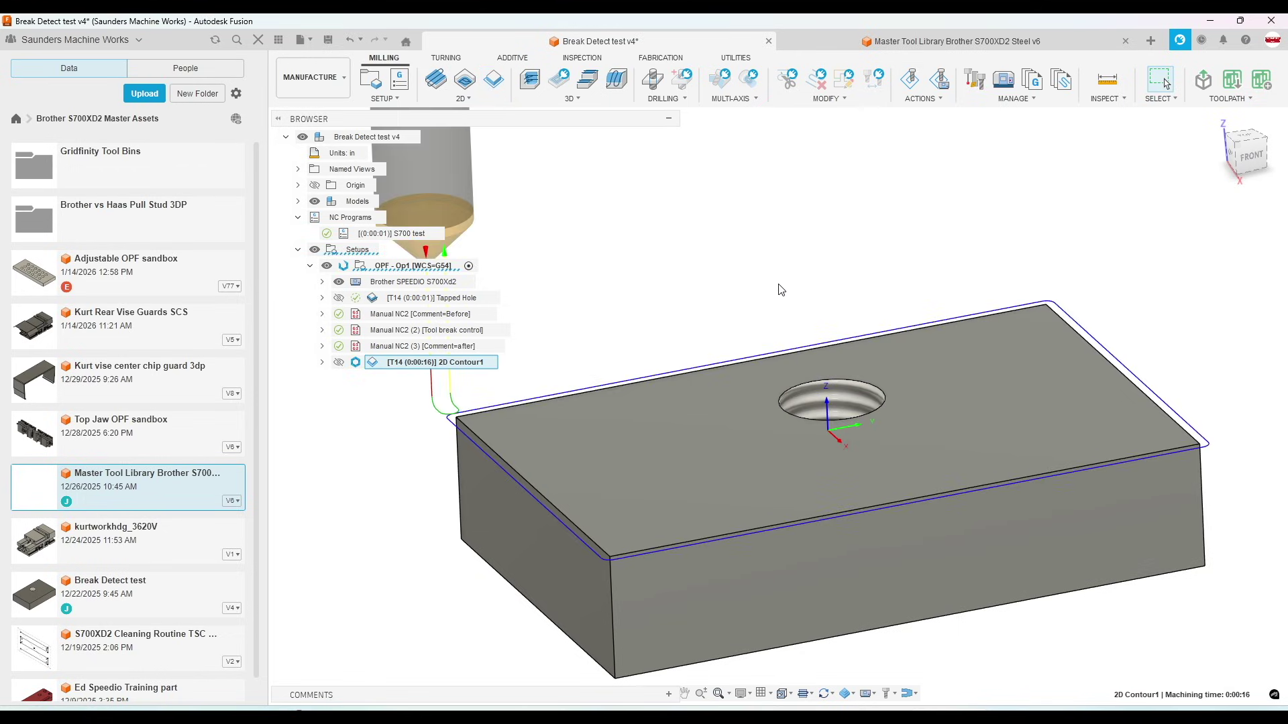
# Step: Add another 2D Contour with tool 1, the 3/8" flat end mill from the master tool library, accepting it without a contour selection
pyautogui.click(477, 299)
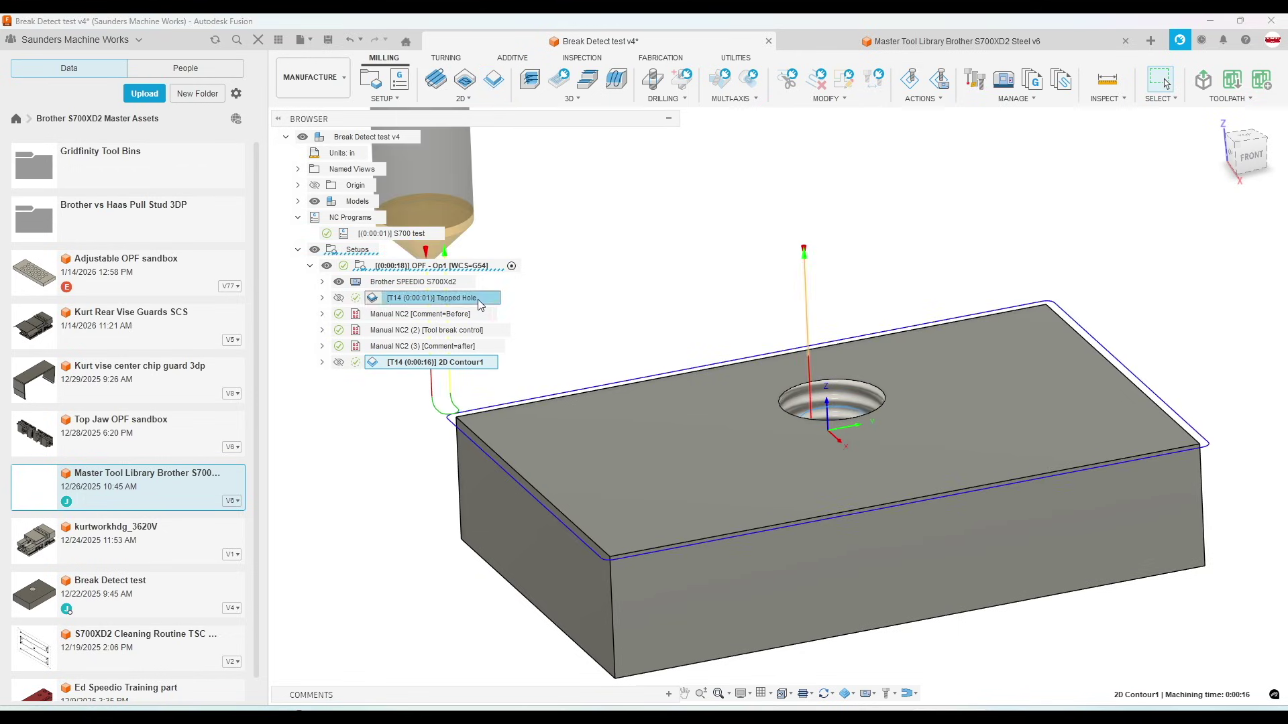
pyautogui.click(478, 299)
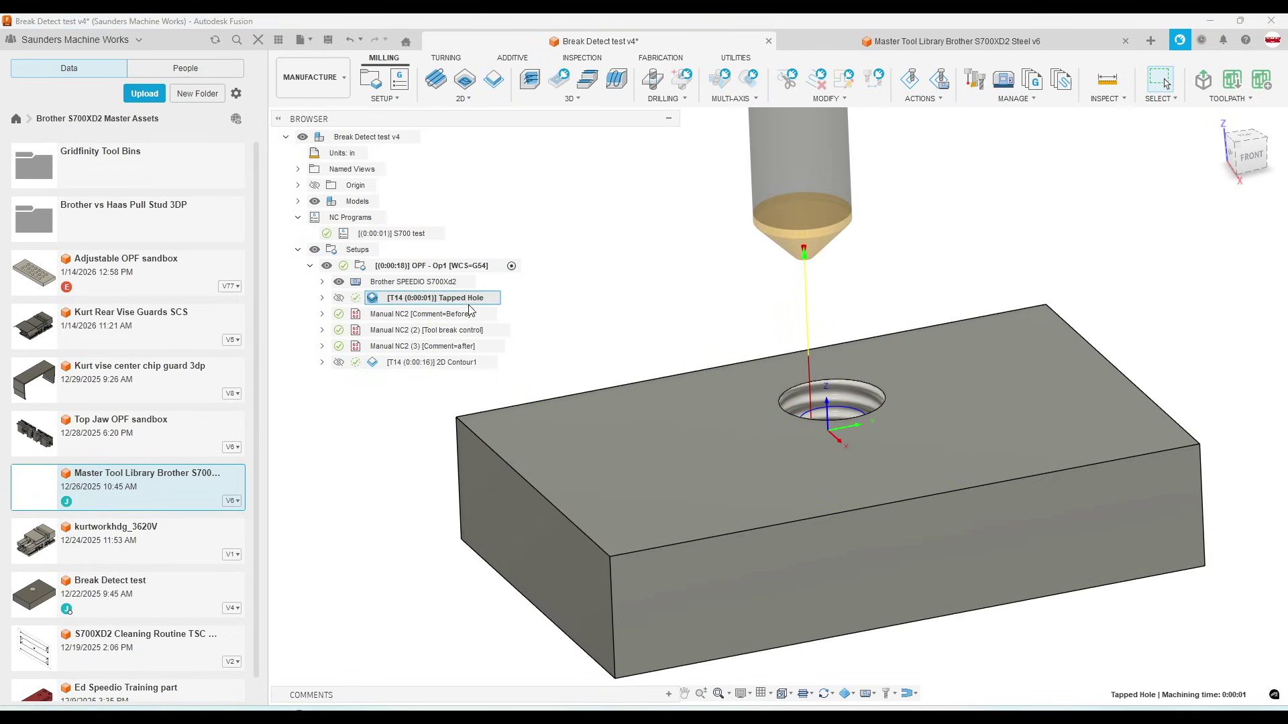
pyautogui.click(461, 98)
pyautogui.click(467, 155)
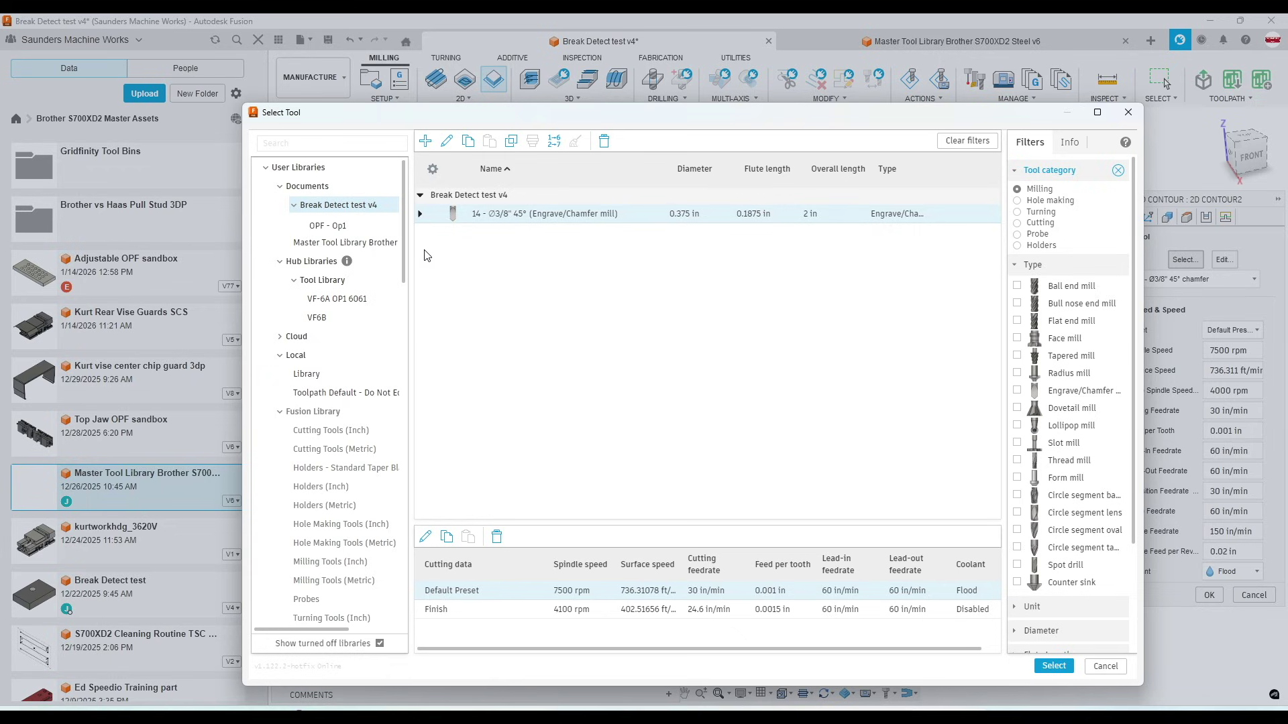
pyautogui.click(343, 243)
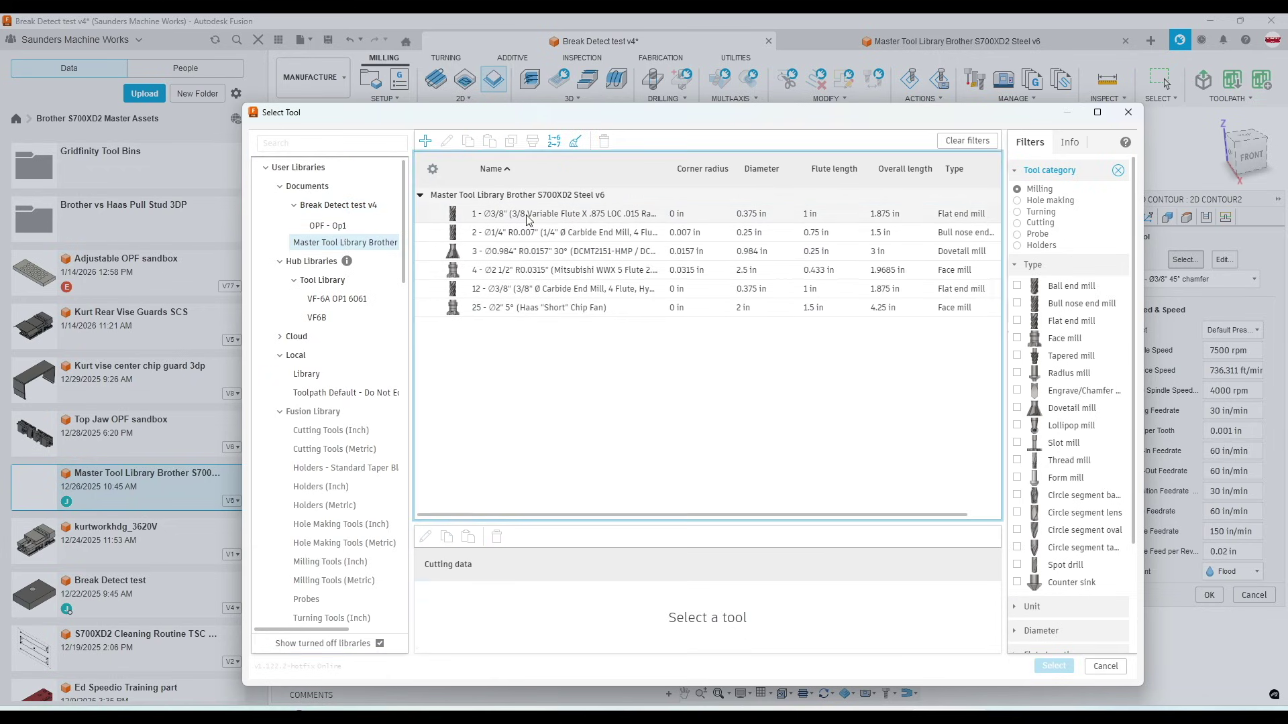
pyautogui.click(530, 215)
pyautogui.click(1054, 666)
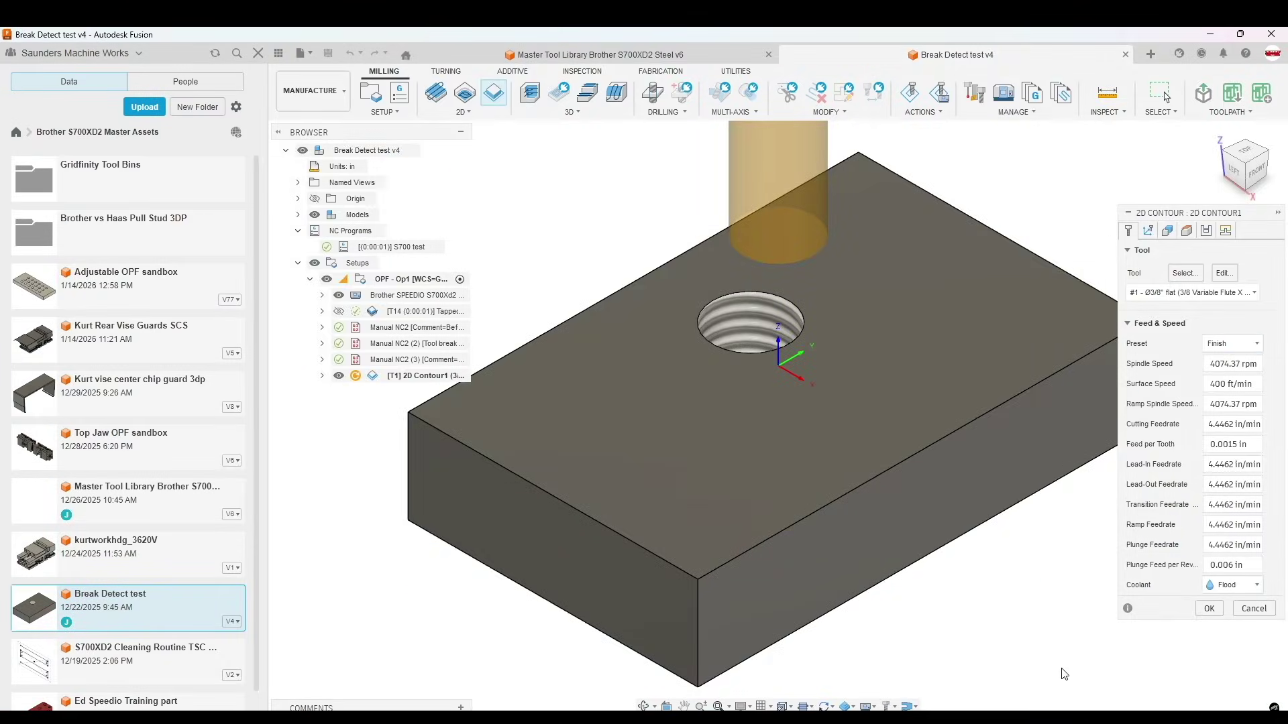
pyautogui.click(1209, 608)
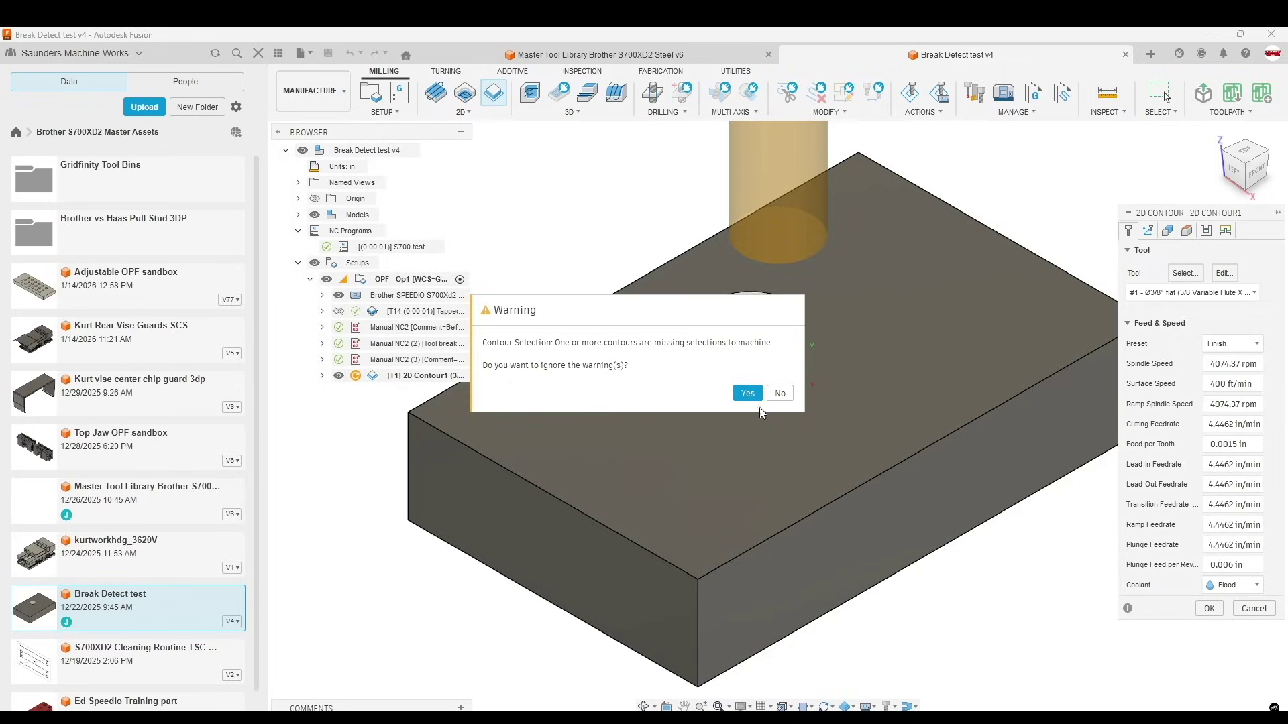
pyautogui.click(746, 394)
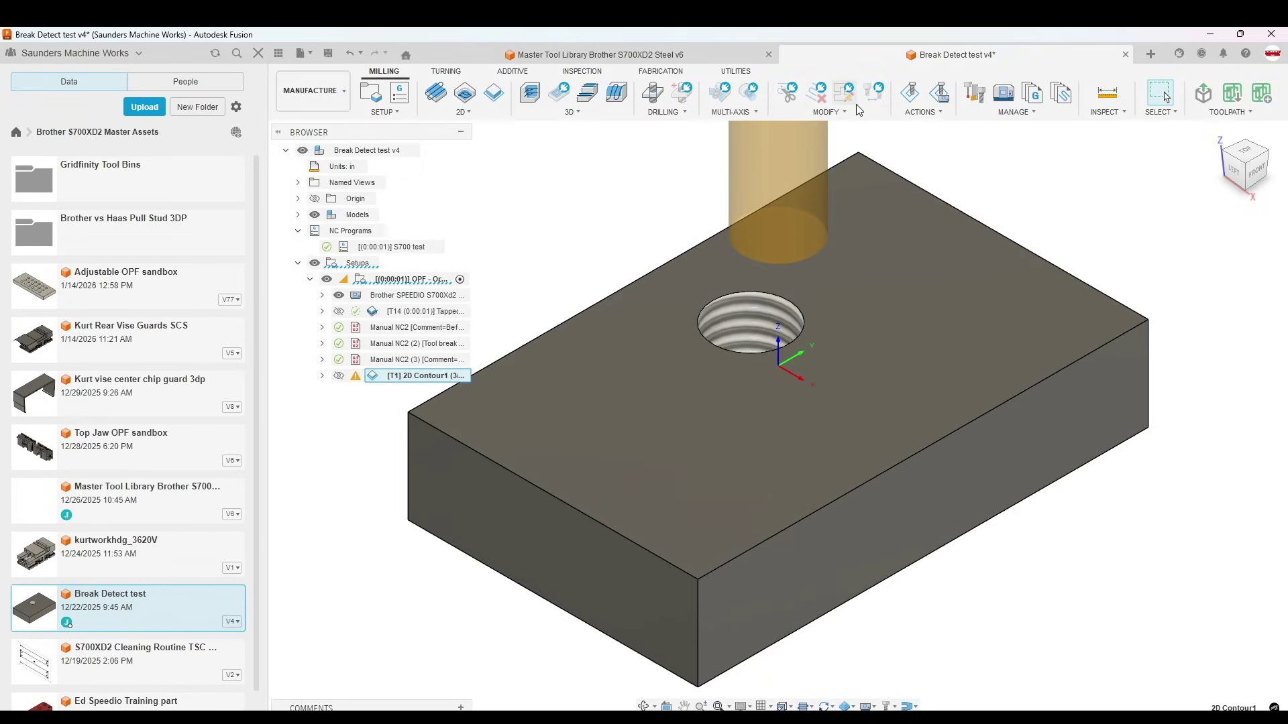
pyautogui.click(968, 166)
pyautogui.click(408, 376)
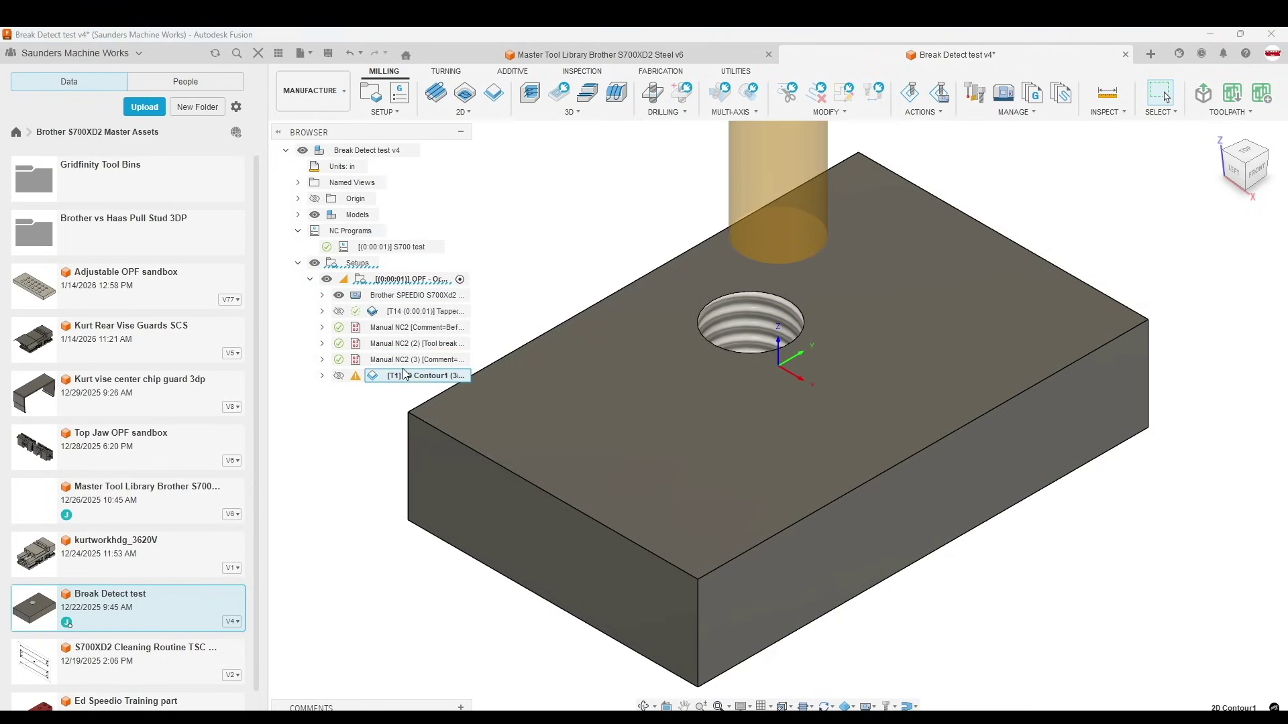
pyautogui.rightClick(409, 375)
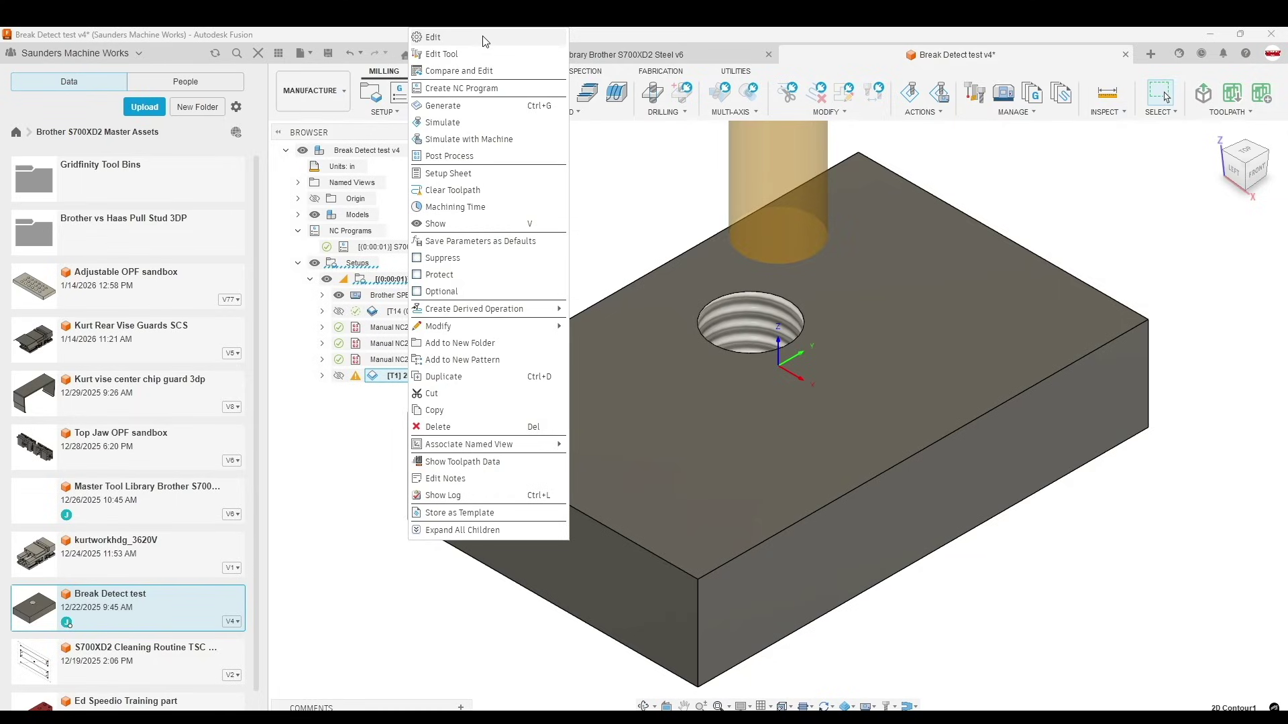
pyautogui.click(632, 33)
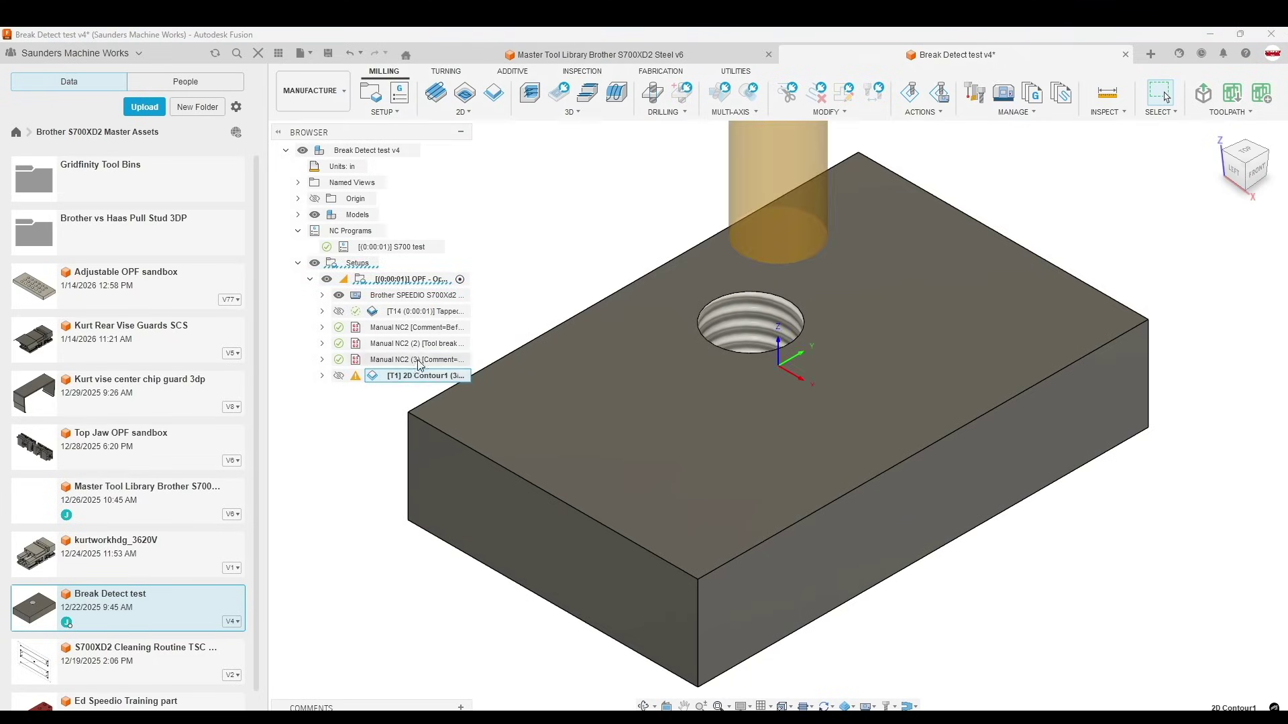
# Step: Open the tool 1 2D Contour for editing and view the general data of its tool without changing anything
pyautogui.rightClick(411, 380)
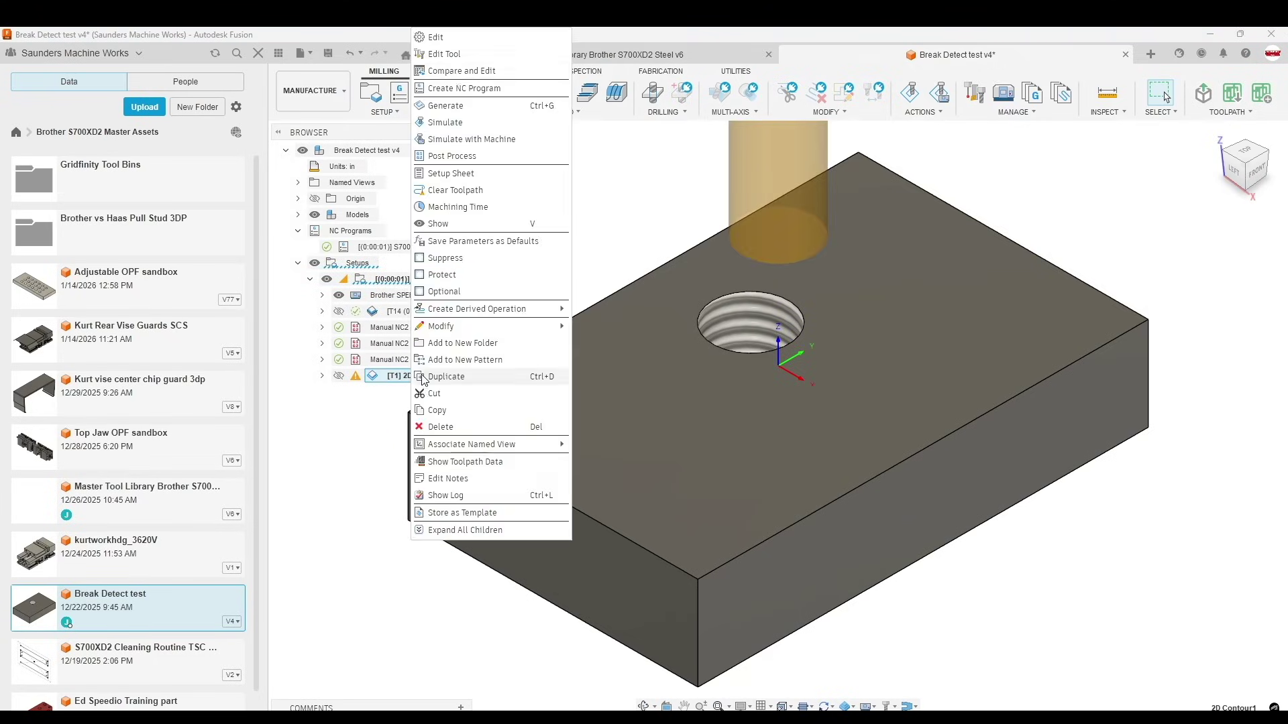
pyautogui.click(436, 37)
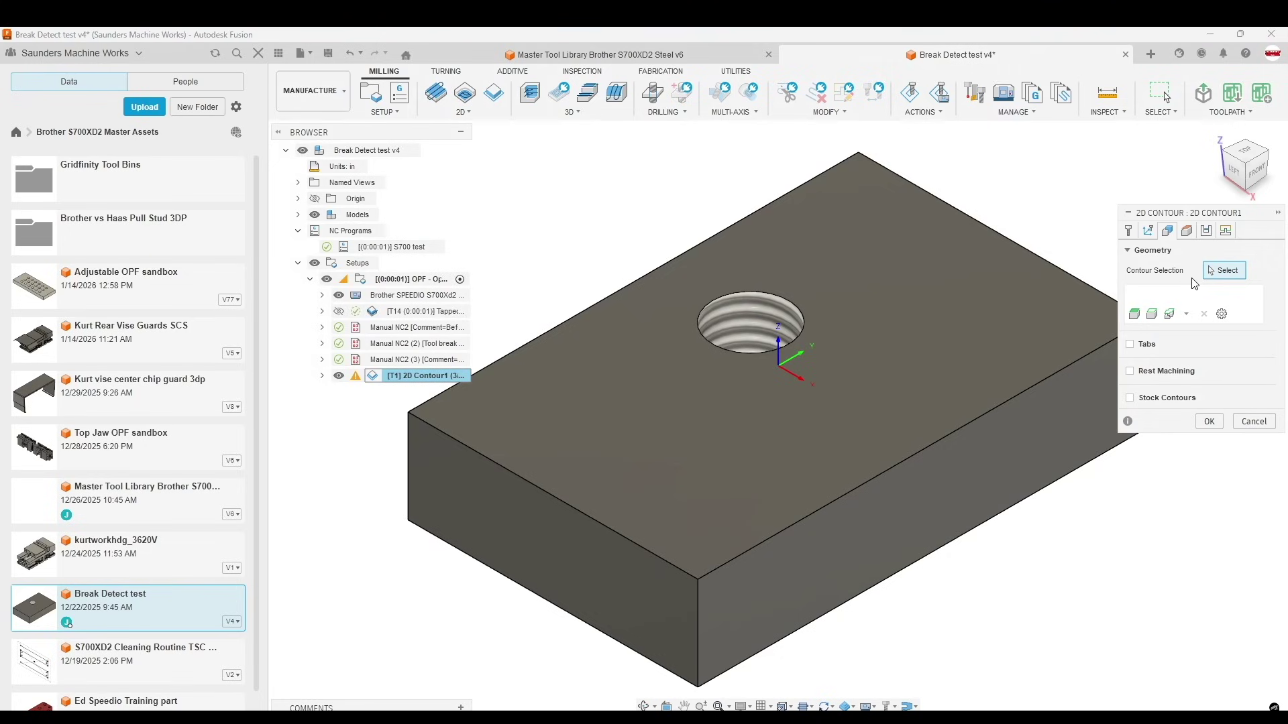
pyautogui.click(1128, 231)
pyautogui.click(1220, 273)
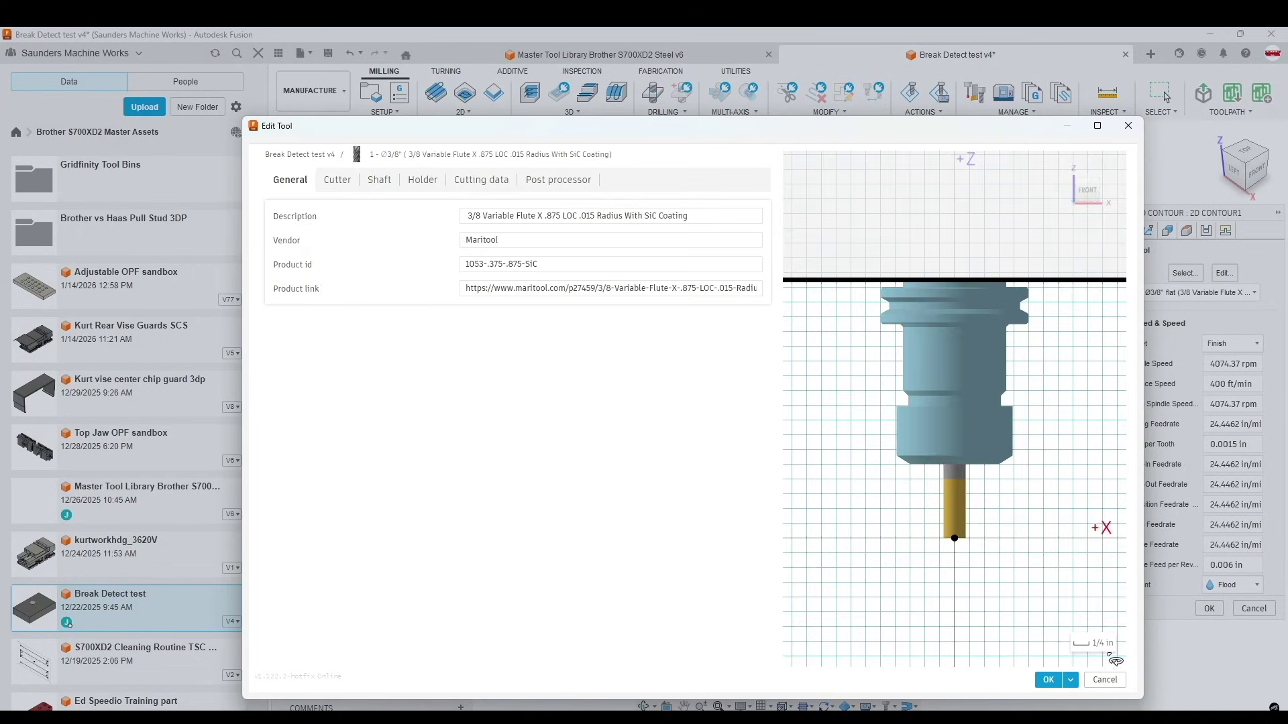
pyautogui.click(1105, 679)
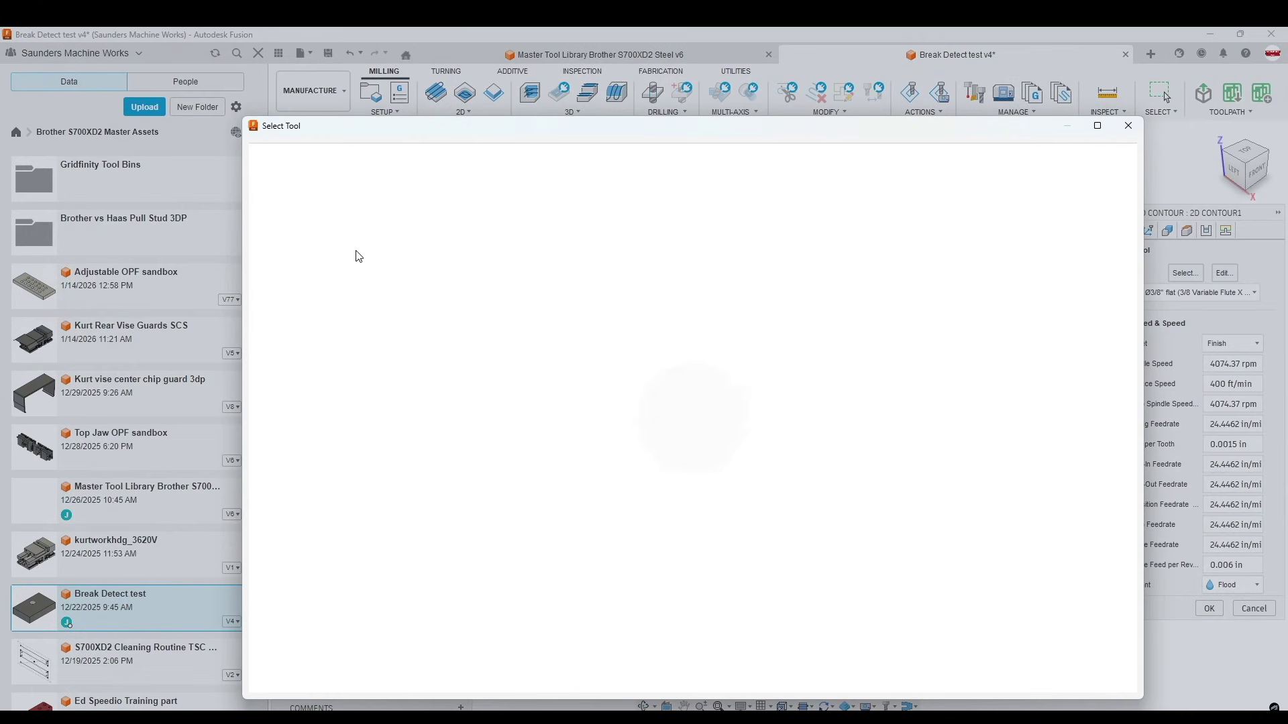
# Step: Inspect tool 1 and its Finish cutting data in the master tool library, leaving the tool selection and the 2D Contour unchanged
pyautogui.click(355, 255)
pyautogui.click(539, 228)
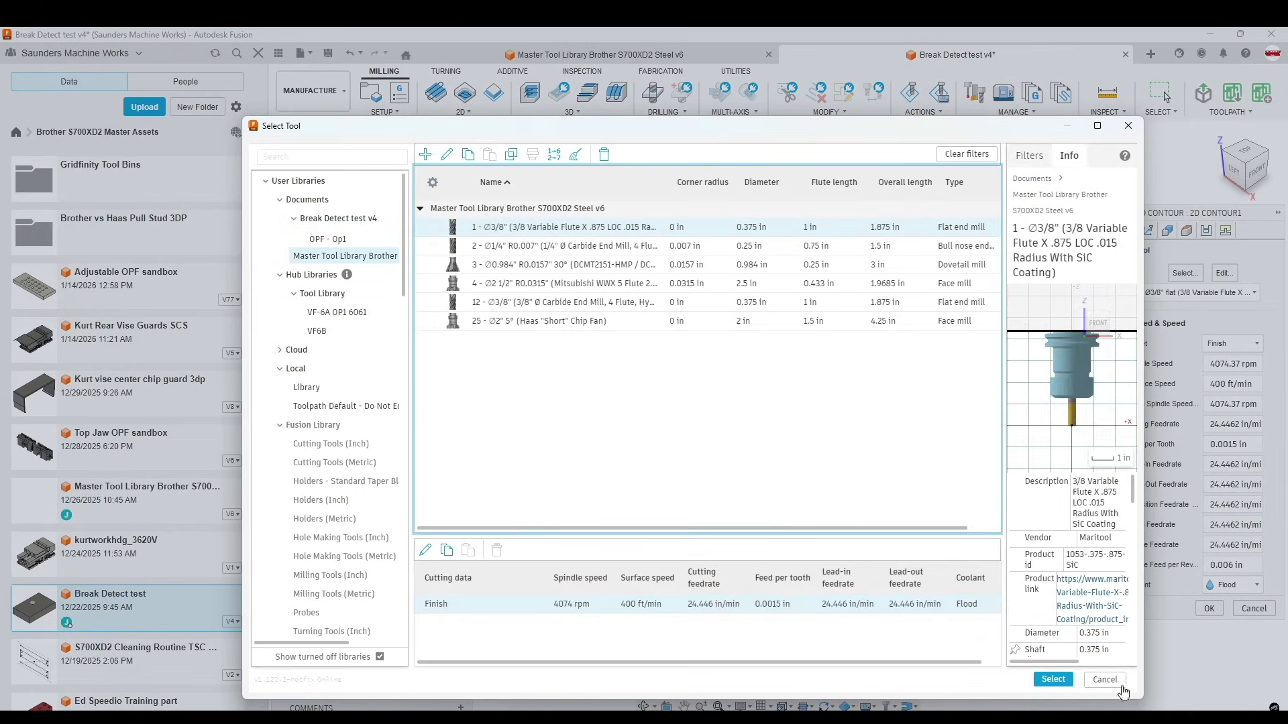
pyautogui.click(1105, 680)
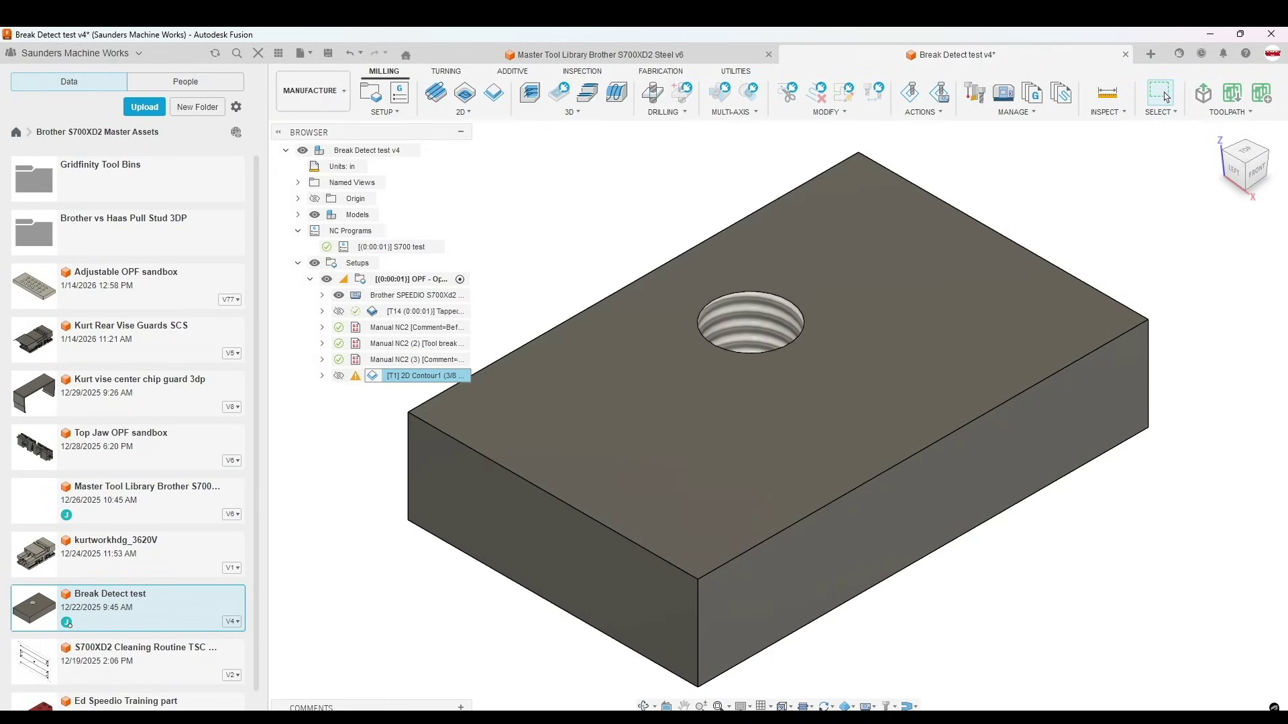
# Step: Switch to the SMW Machine Tool Info Cards spreadsheet in Chrome and look over the S700Xd2 Tools sheet
pyautogui.moveTo(325, 720)
pyautogui.click(398, 661)
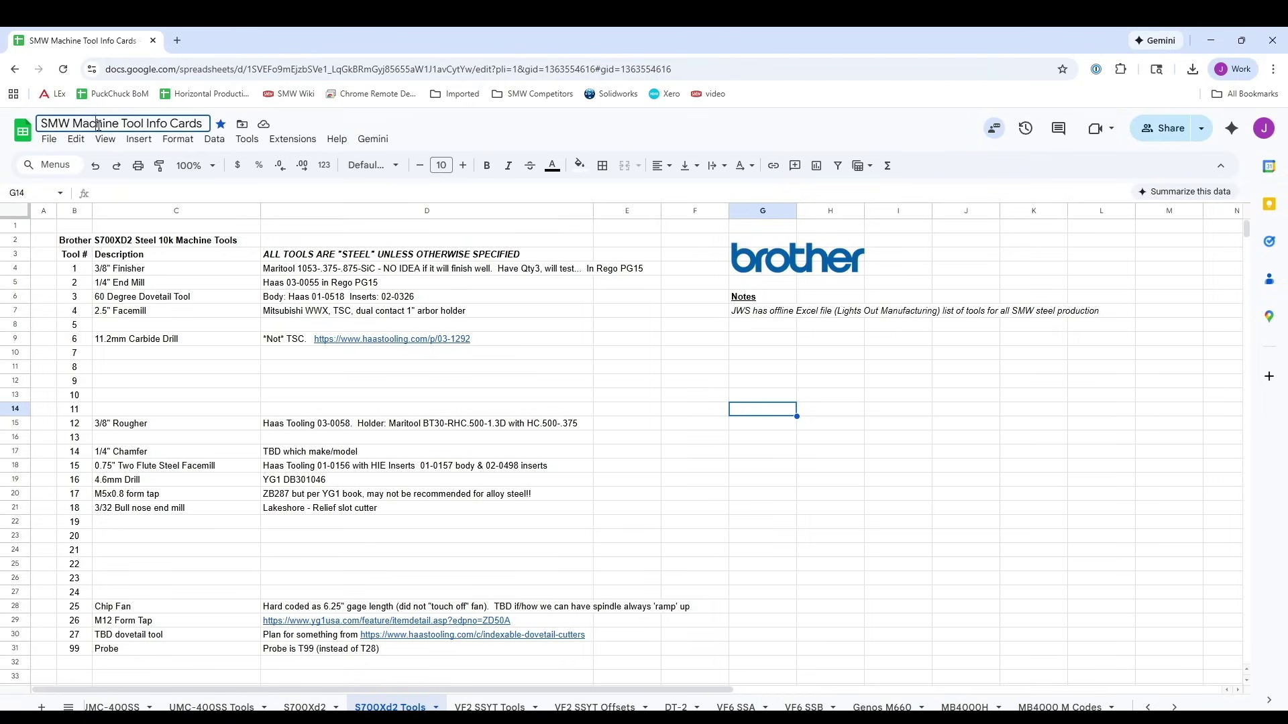
pyautogui.click(402, 329)
pyautogui.click(453, 391)
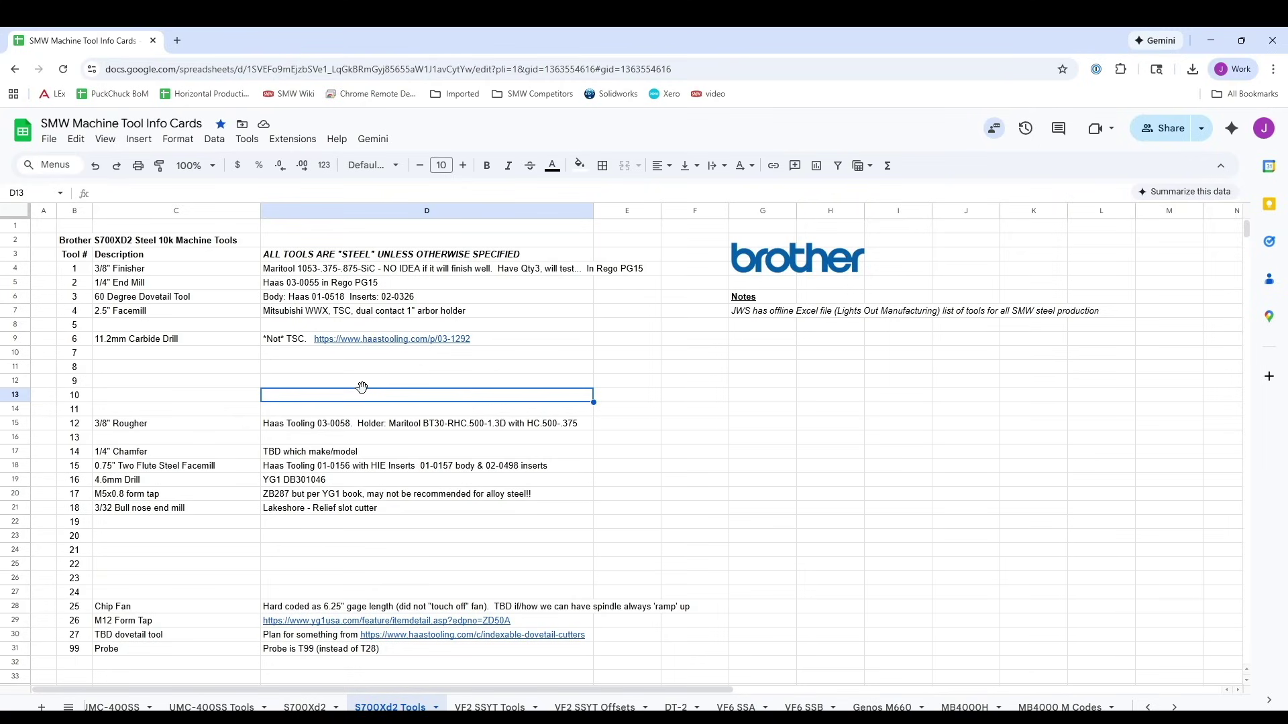
pyautogui.click(367, 355)
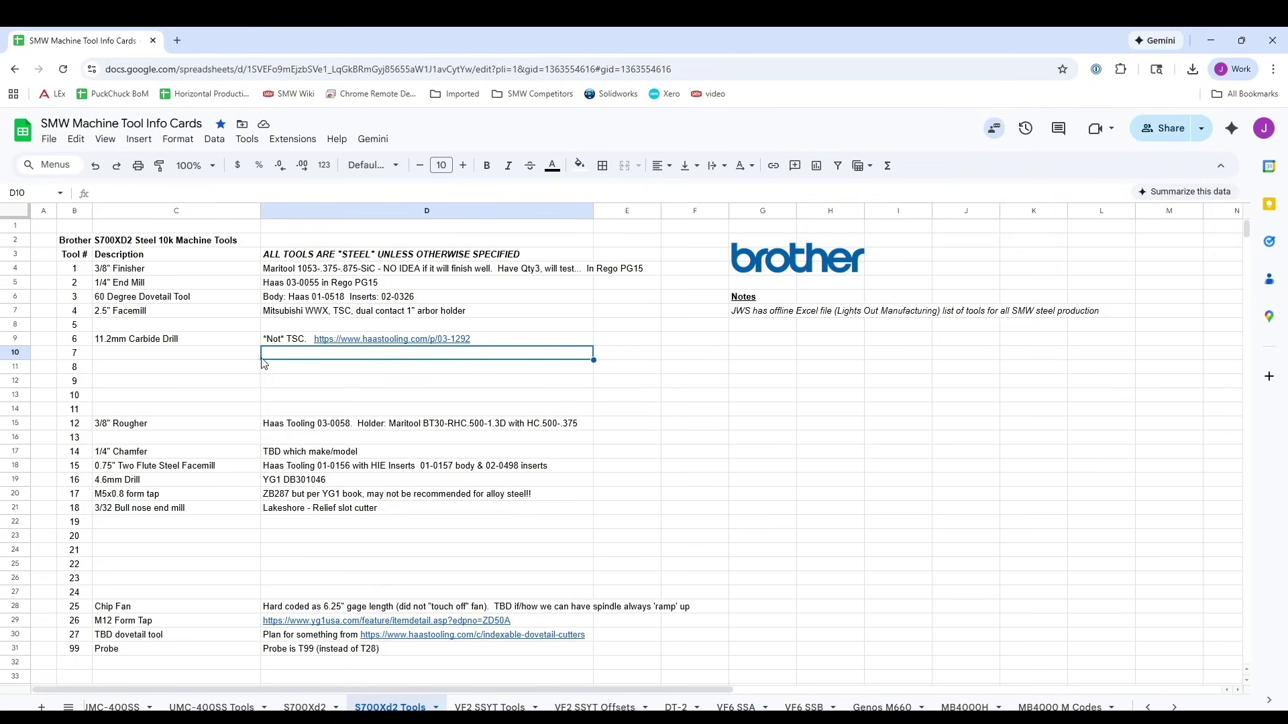
# Step: Examine the tool numbers, descriptions and notes for tools 1 to 4 in the Brother S700XD2 steel tool list
pyautogui.click(131, 268)
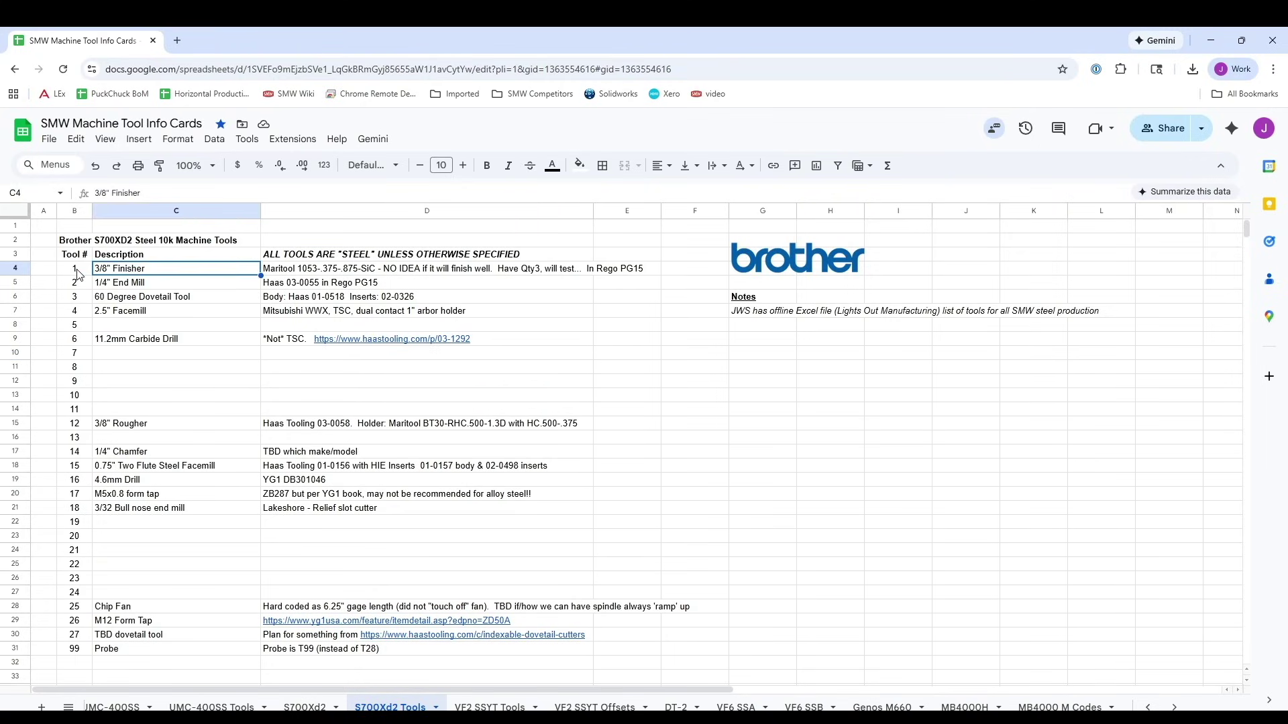
pyautogui.click(79, 271)
pyautogui.click(126, 273)
pyautogui.click(295, 277)
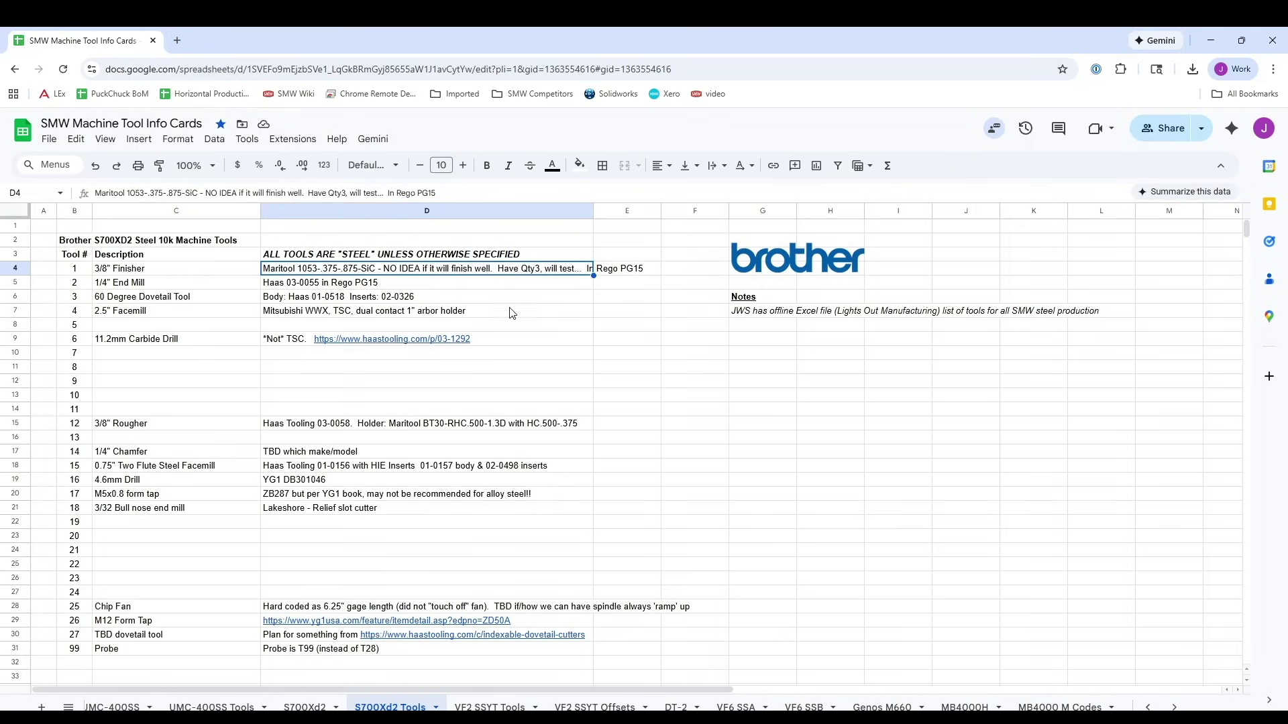
pyautogui.click(452, 289)
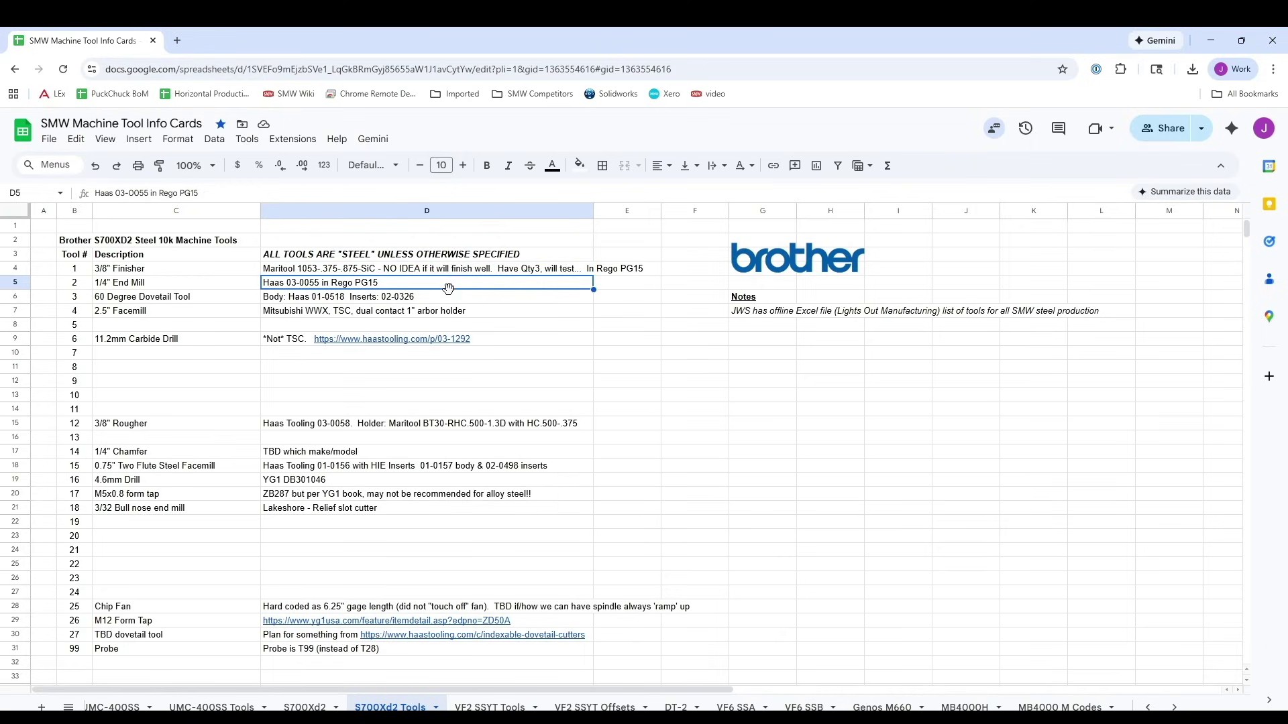
pyautogui.click(445, 300)
pyautogui.click(452, 315)
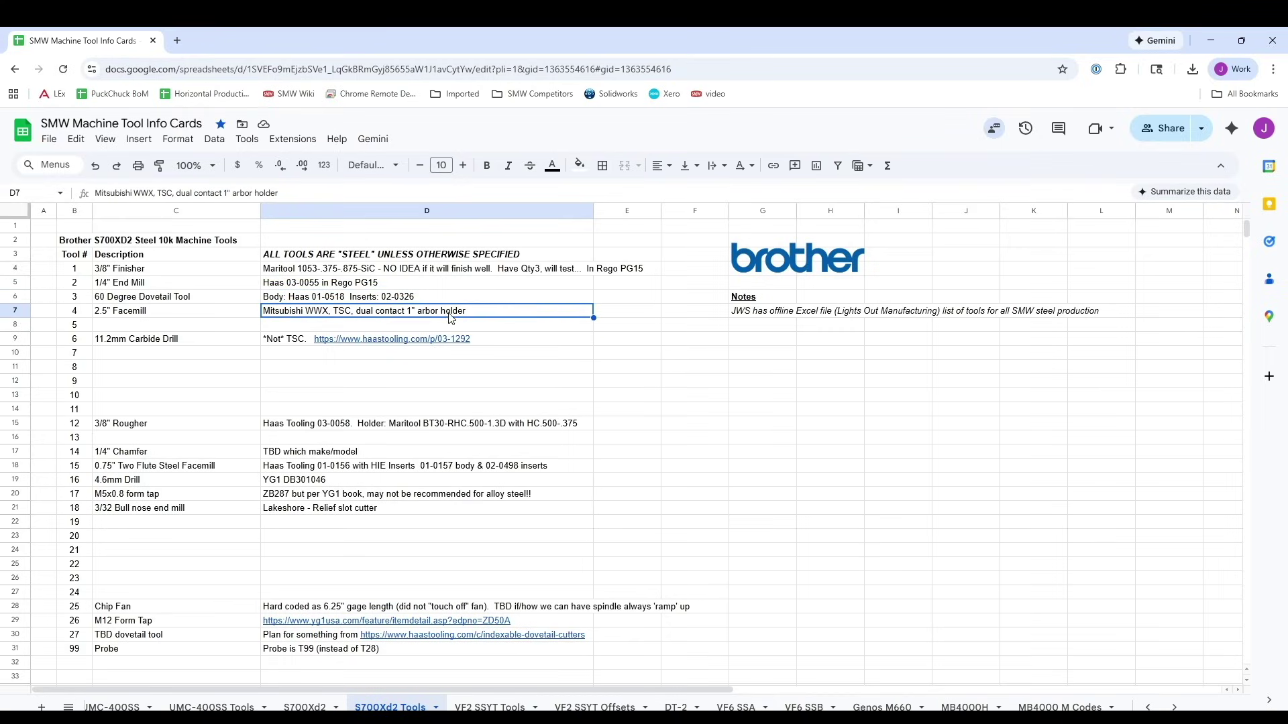
pyautogui.click(395, 369)
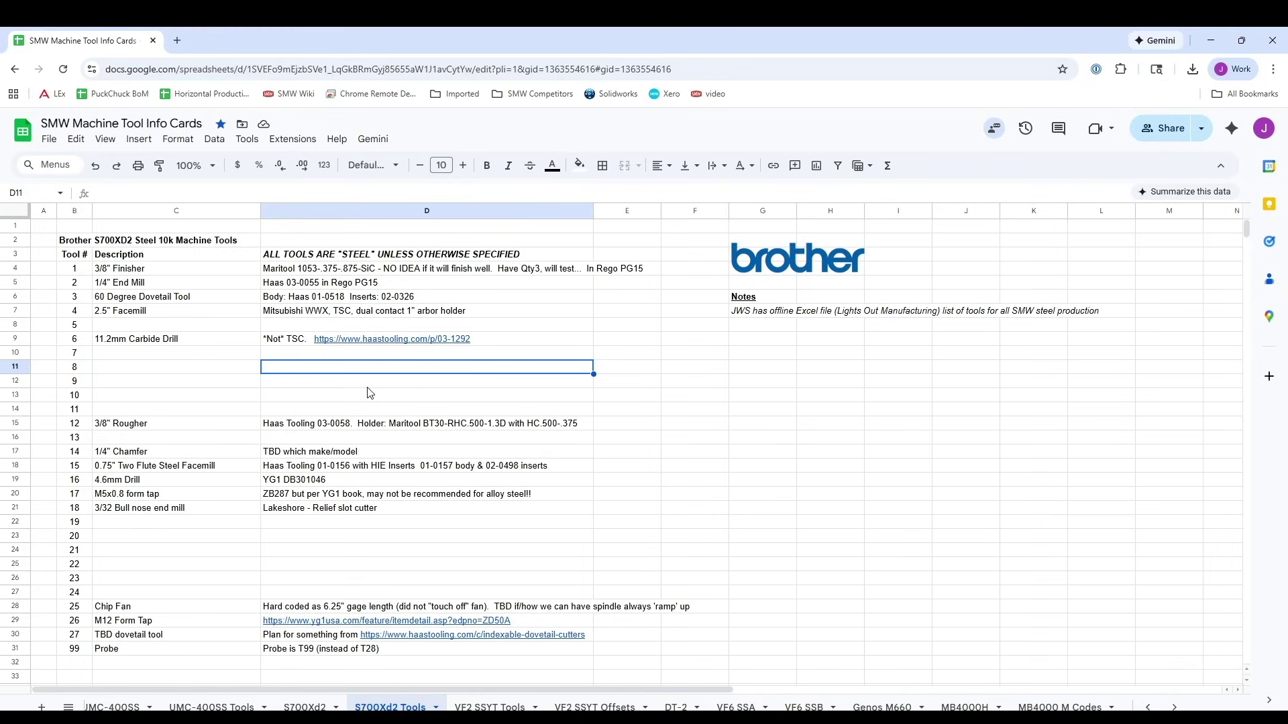
pyautogui.click(355, 387)
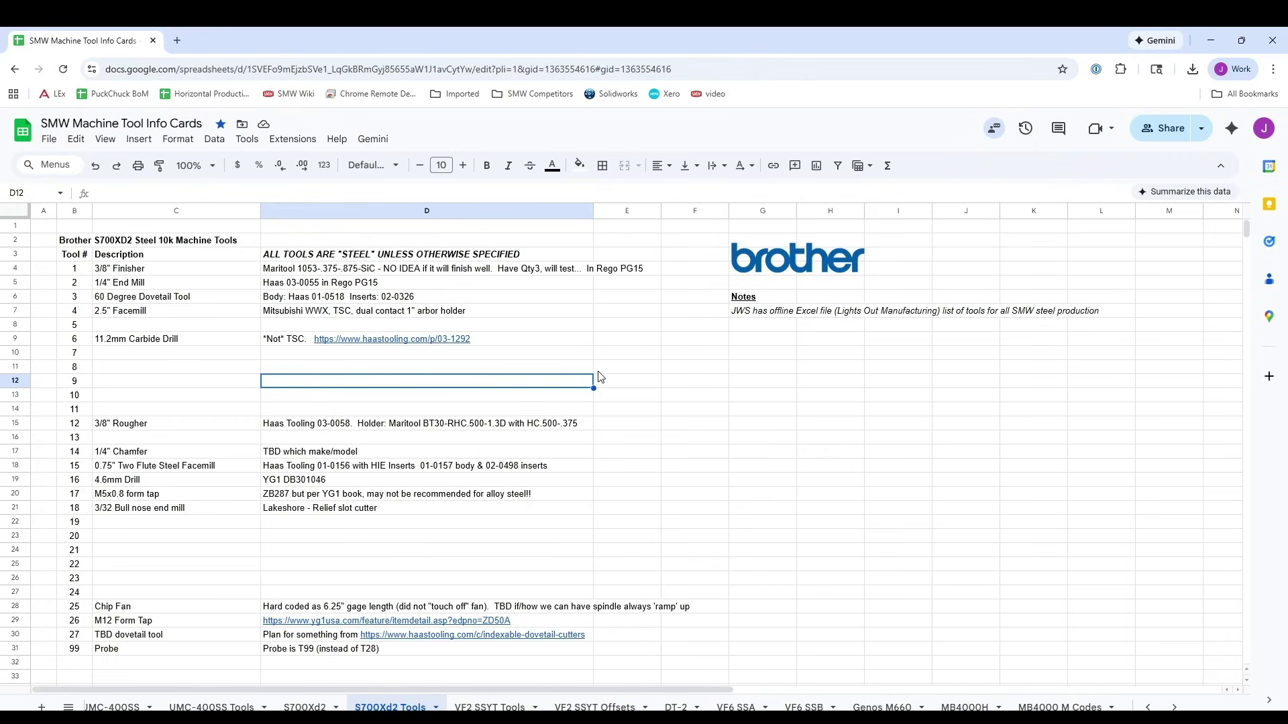
# Step: Switch back to Fusion and close the Break Detect test document without saving its changes
pyautogui.hotkey('alt', 'Tab')
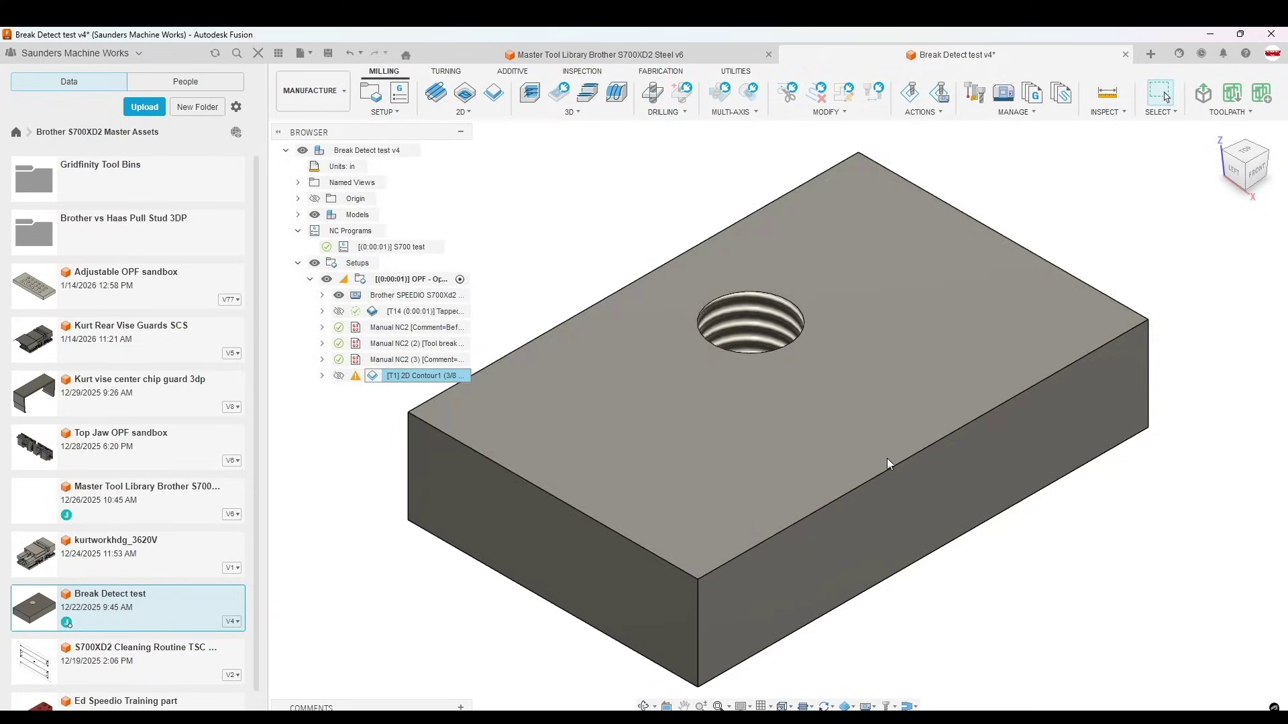
pyautogui.click(1125, 54)
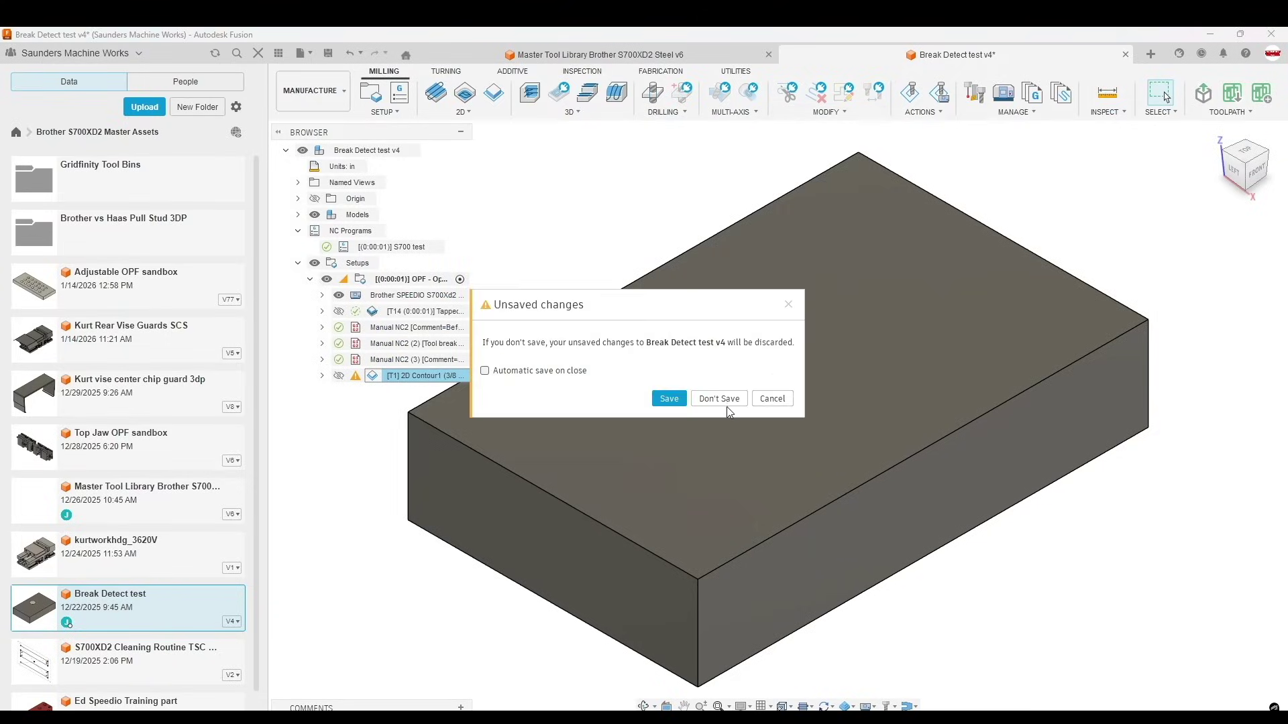
pyautogui.click(721, 397)
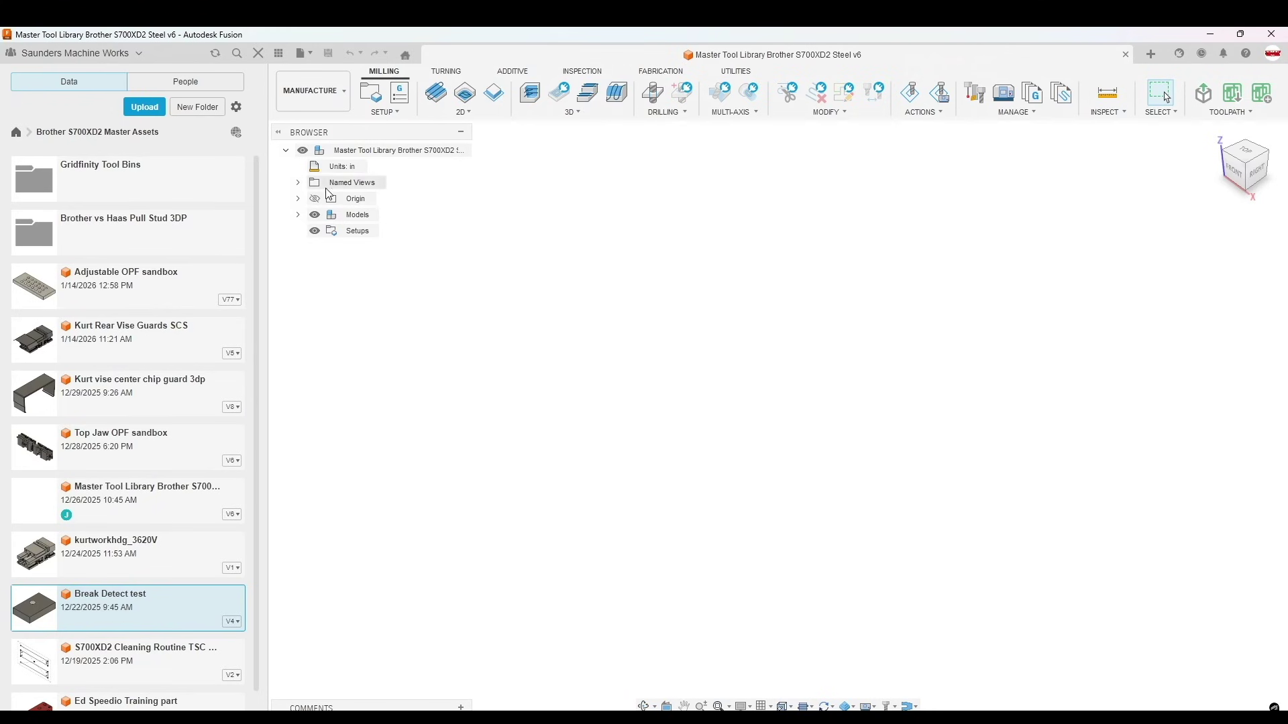
# Step: Open the Tool Library and display the tools stored in the Master Tool Library Brother S700XD2 Steel document
pyautogui.press('t')
pyautogui.click(334, 272)
pyautogui.click(322, 219)
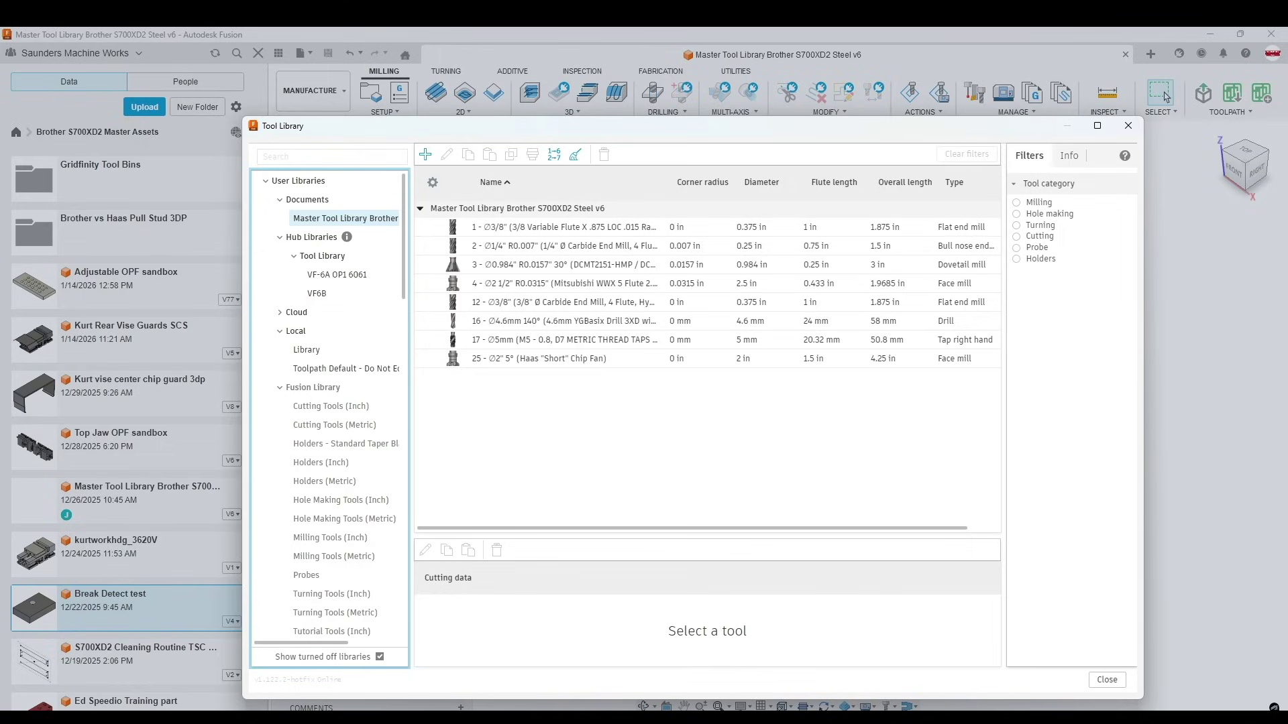
# Step: Return to the tool info spreadsheet in Chrome, check its available file commands without running any, and review the entries for tools 2 and 3
pyautogui.moveTo(428, 721)
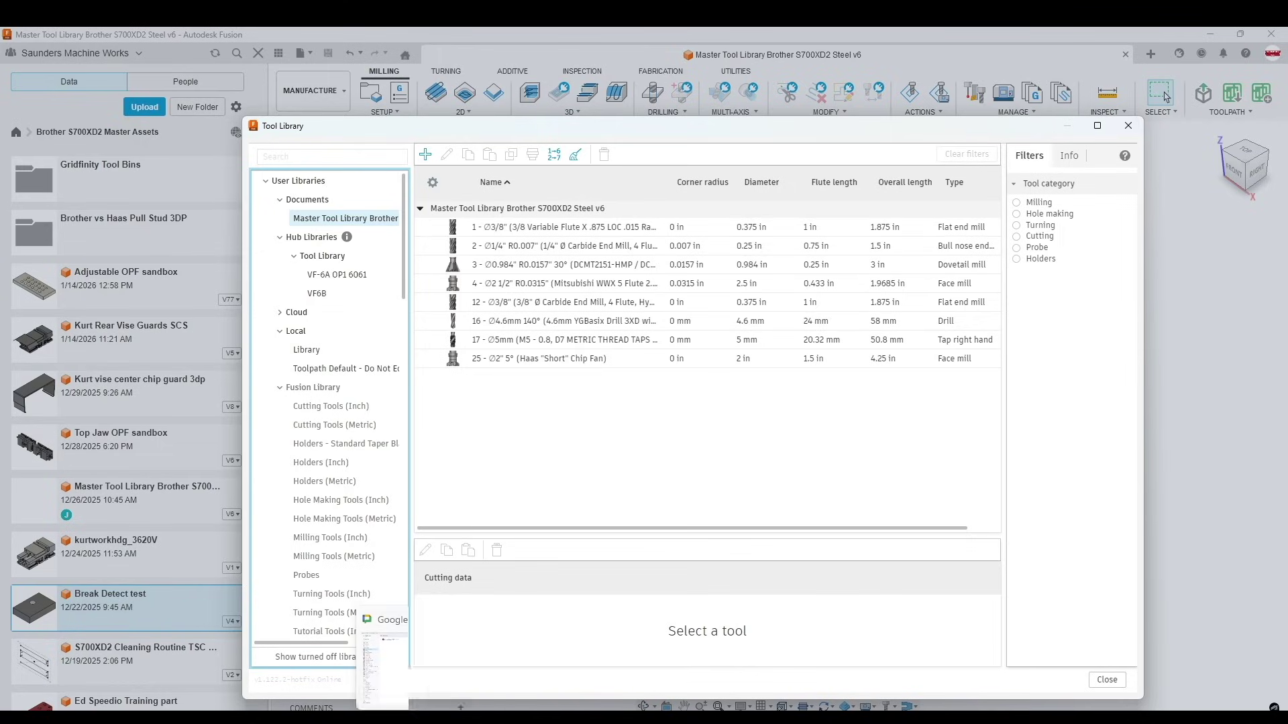
pyautogui.hotkey('alt', 'Tab')
pyautogui.rightClick(522, 304)
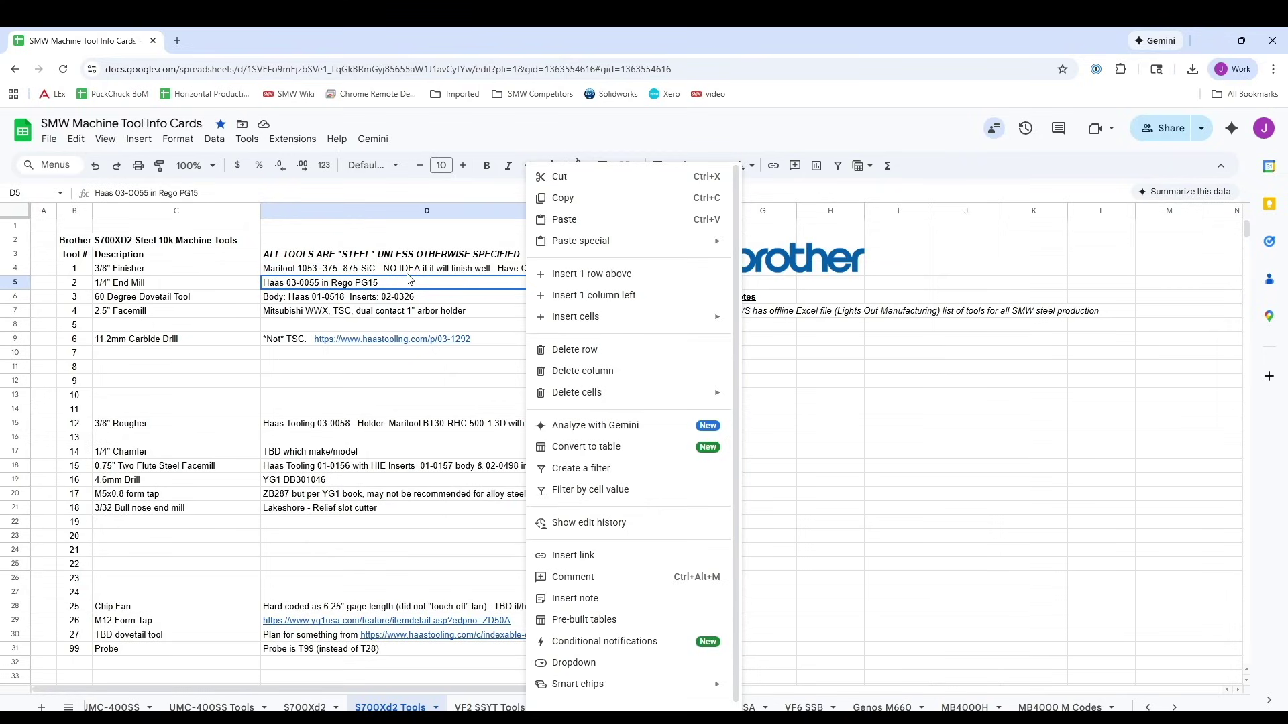
pyautogui.click(377, 298)
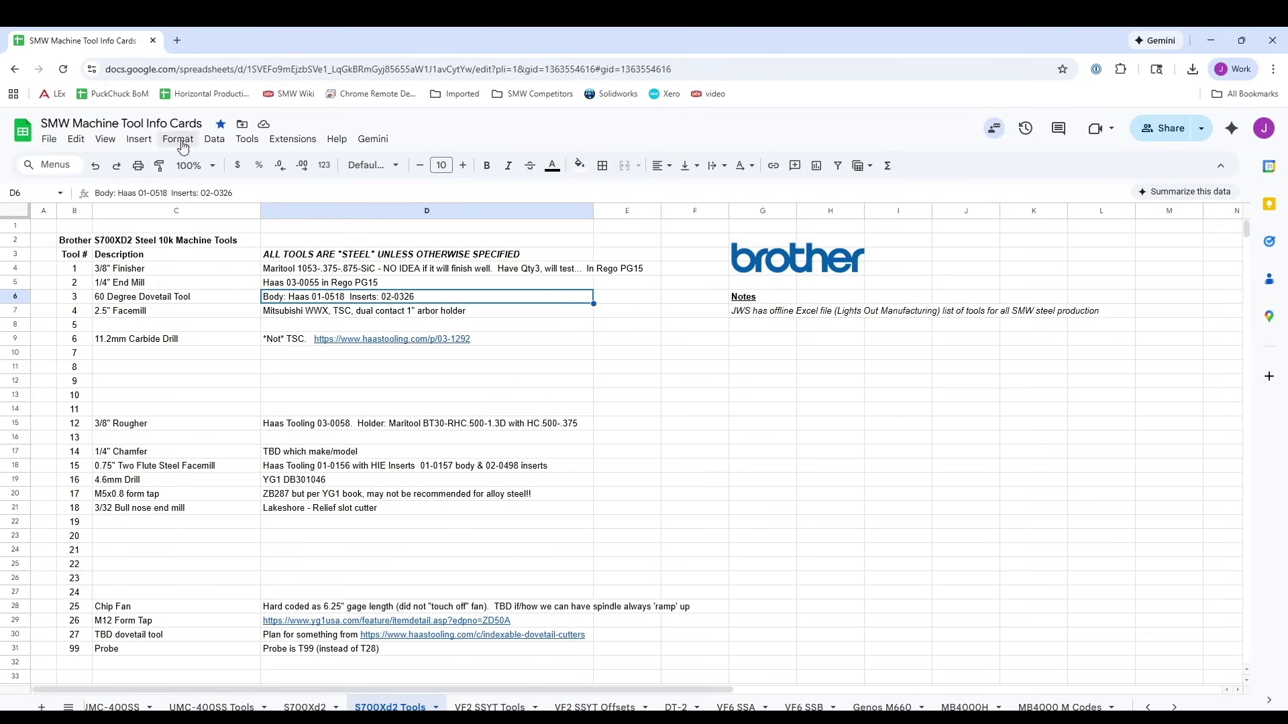
pyautogui.click(51, 138)
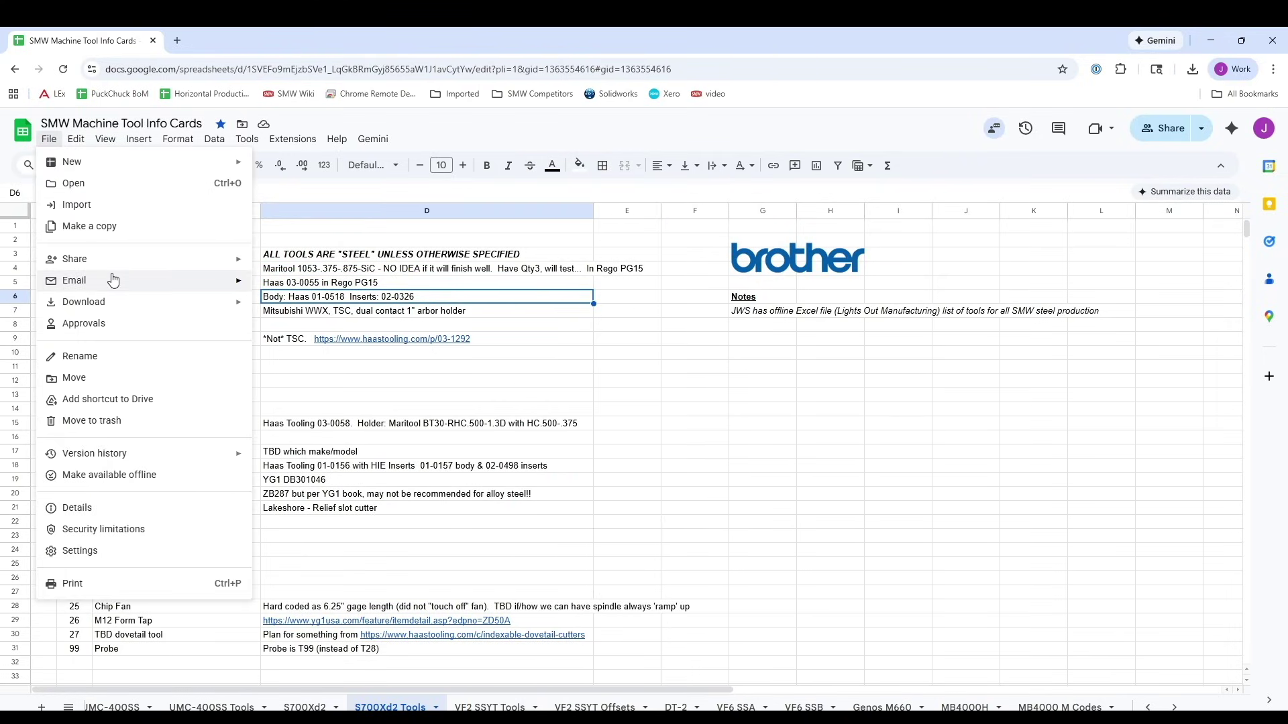
pyautogui.moveTo(130, 287)
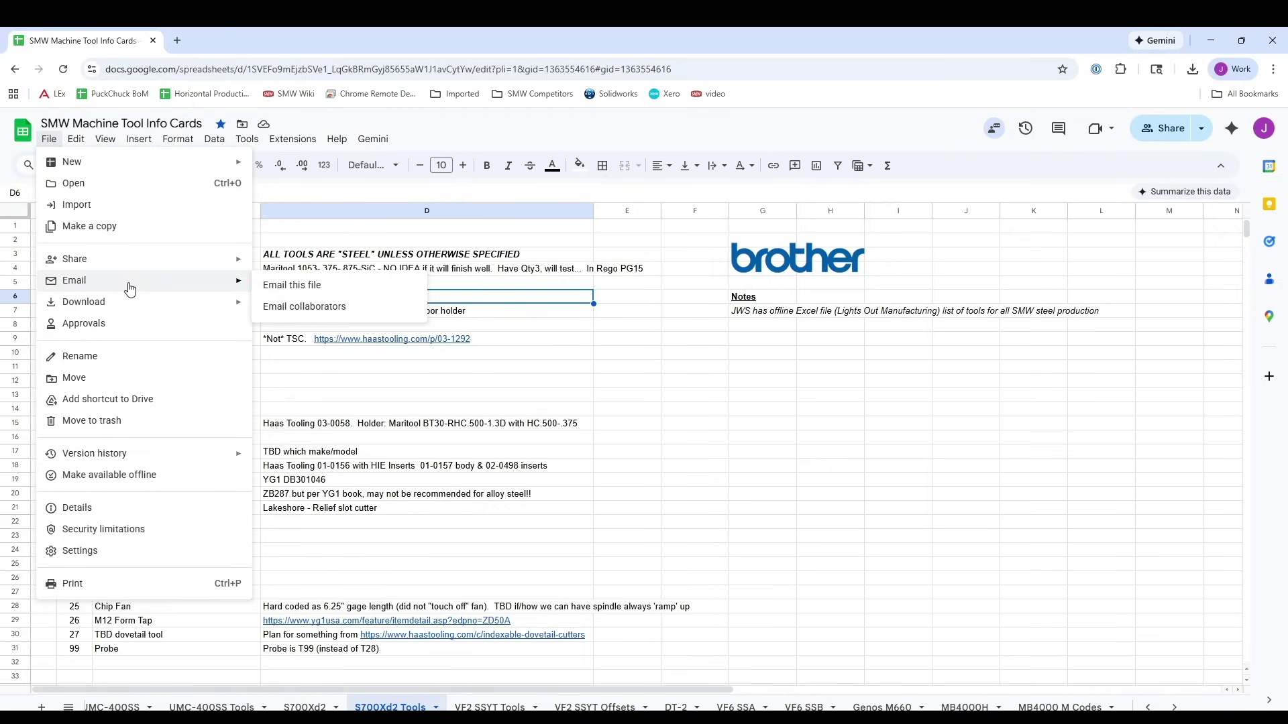
pyautogui.click(593, 259)
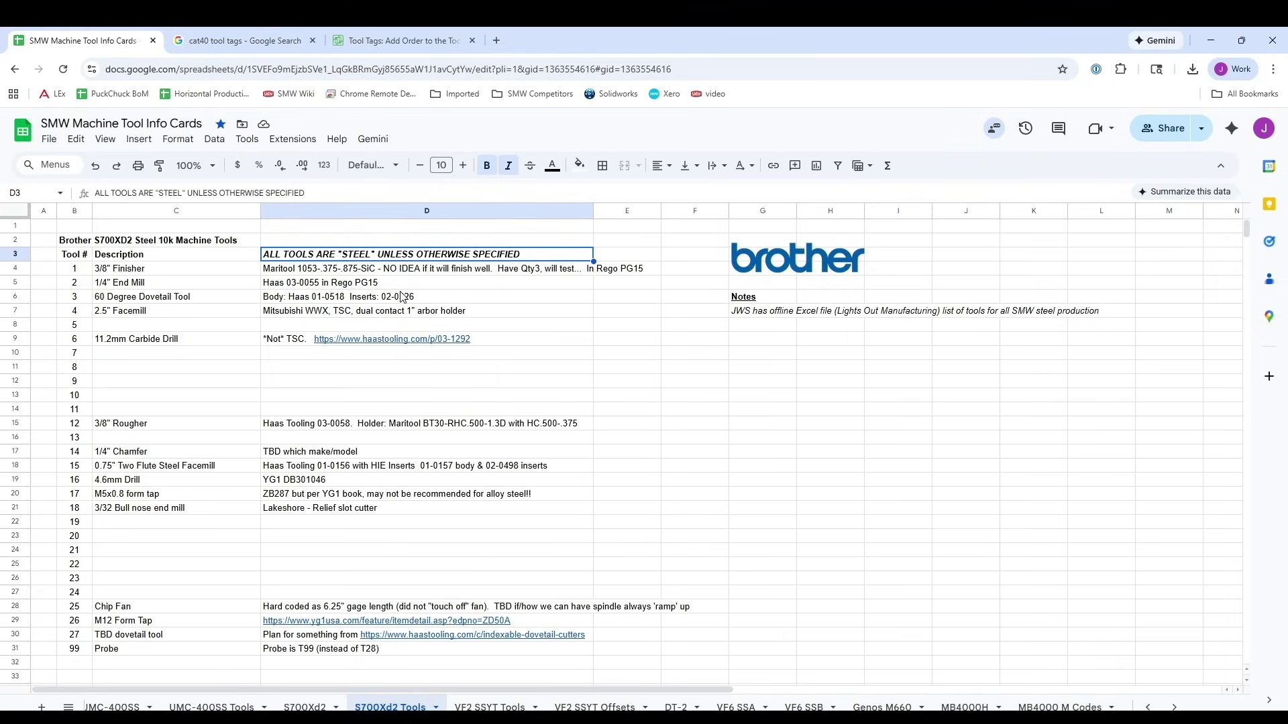
pyautogui.click(401, 296)
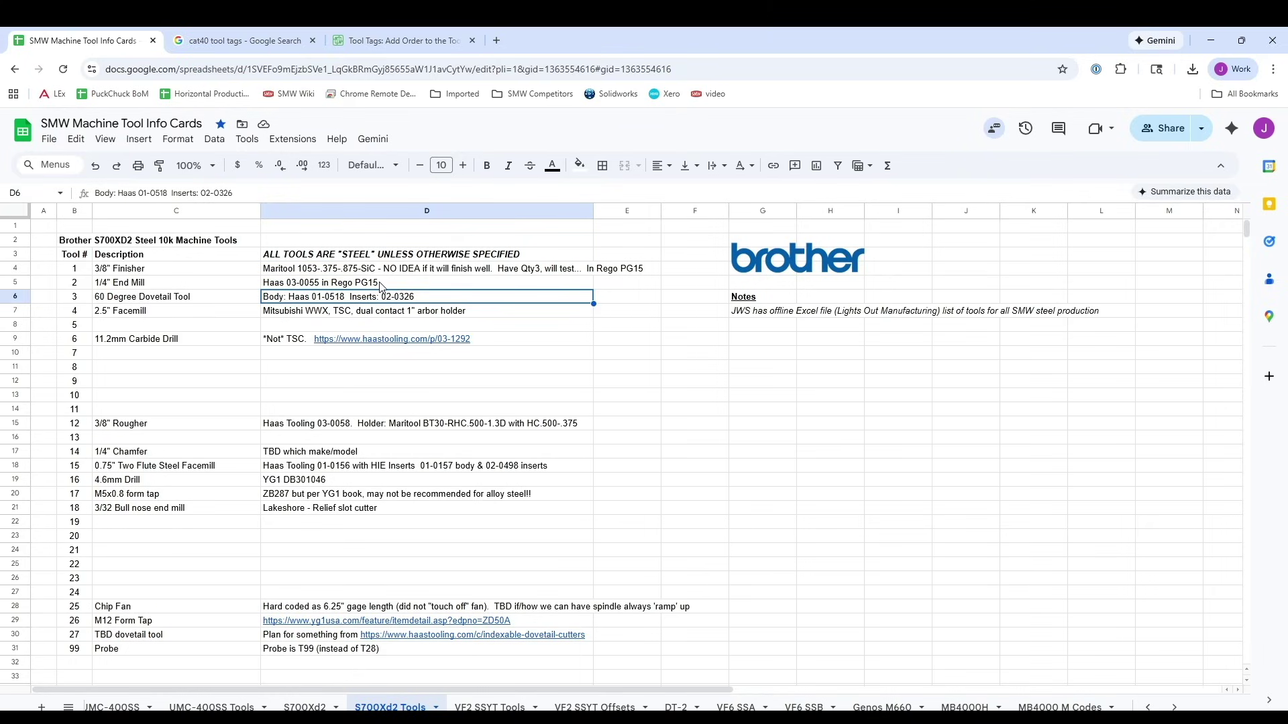
pyautogui.click(377, 285)
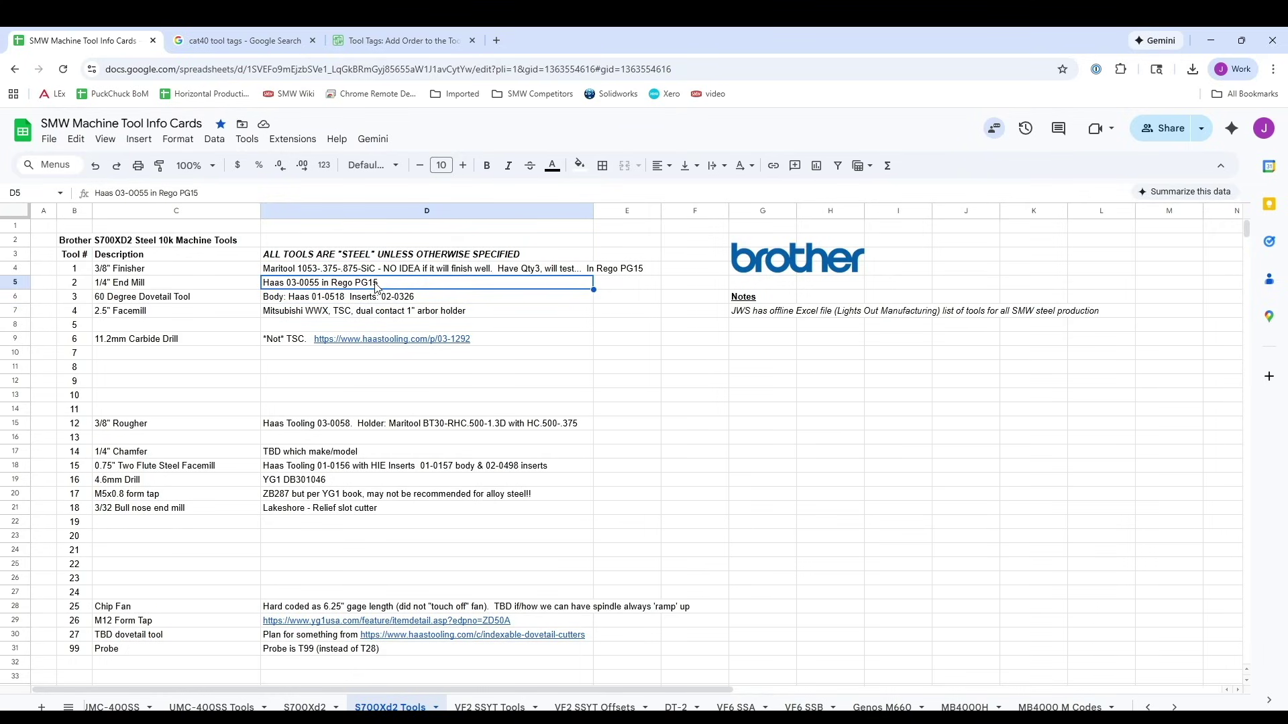
# Step: View the cat40 tool tags search results, including the Accupro CAT40 toolholder tag, and the Toolpath article on tool tags
pyautogui.click(266, 29)
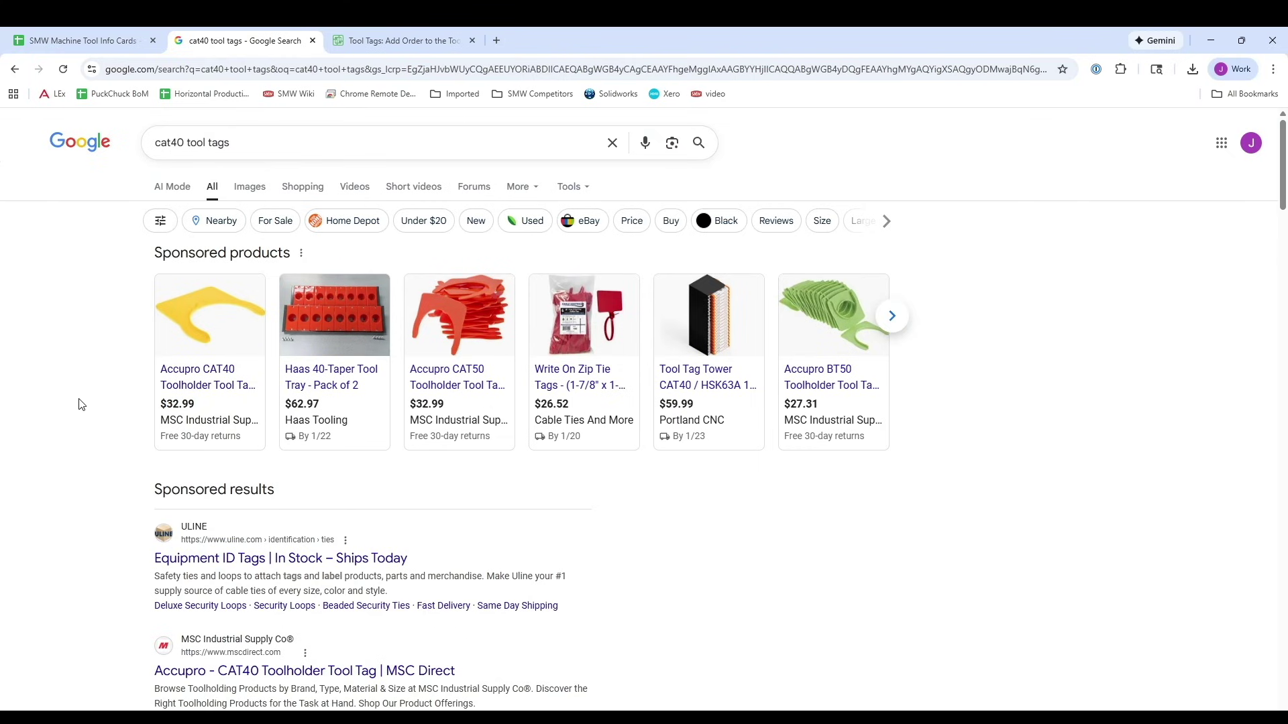
pyautogui.moveTo(204, 381)
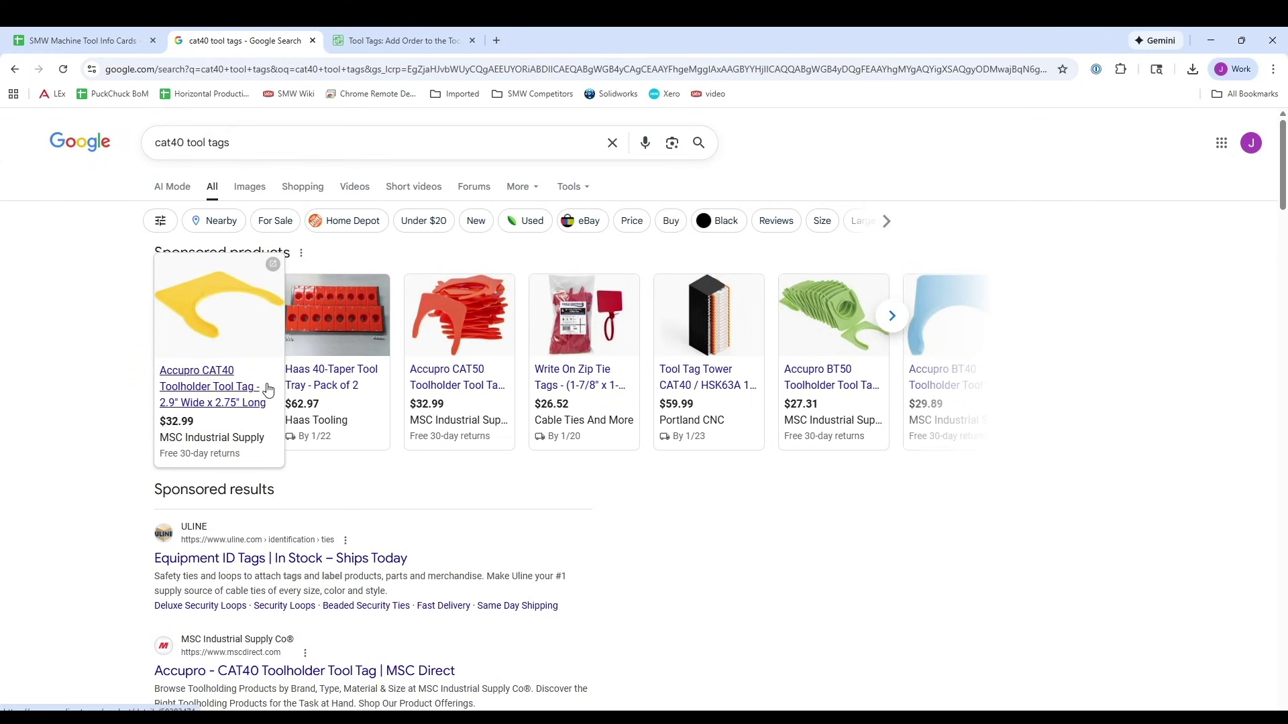
pyautogui.click(401, 36)
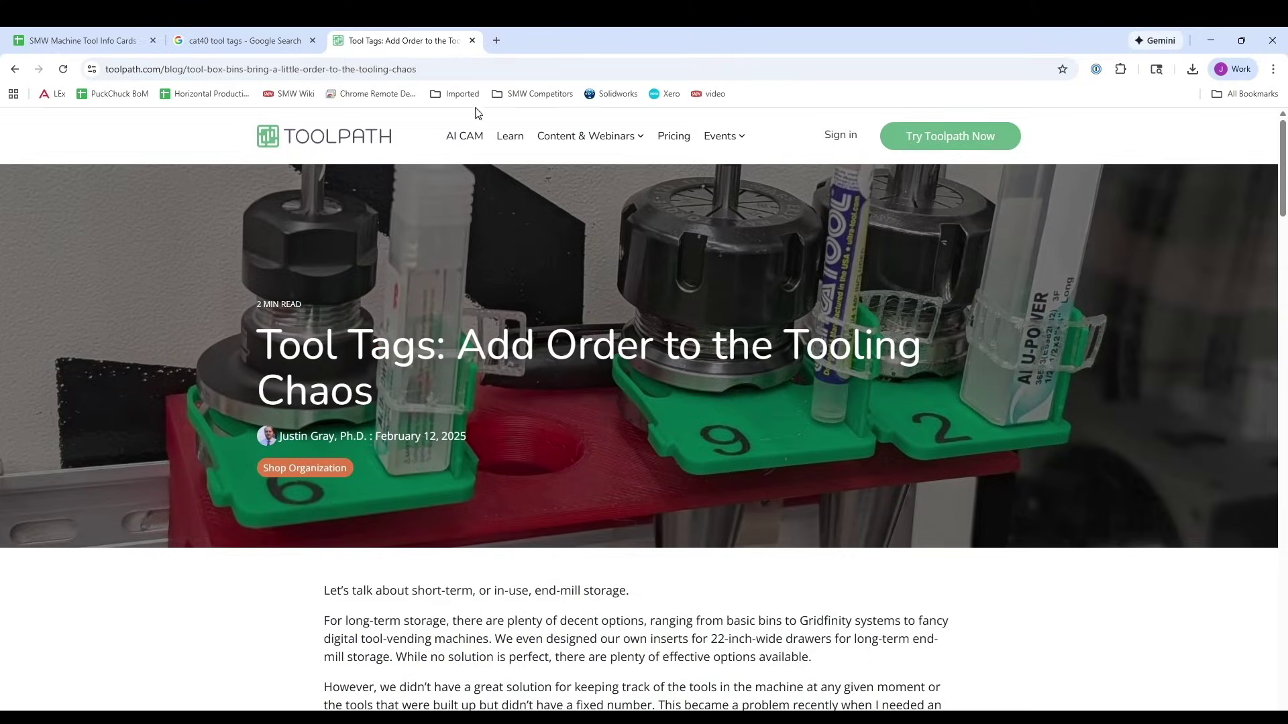